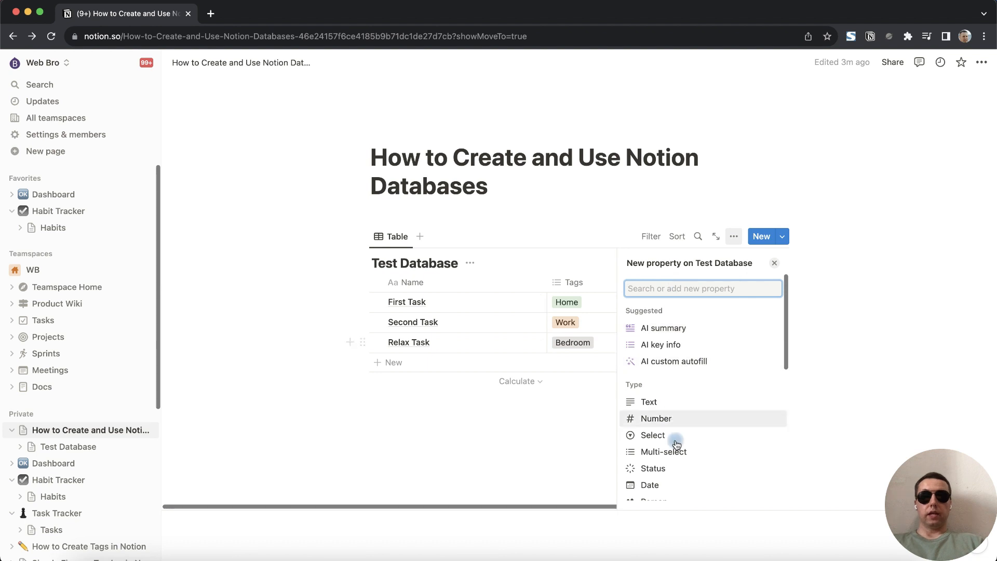
# - Add a Status property and a Date property to the Test Database table
pyautogui.click(686, 468)
pyautogui.click(774, 263)
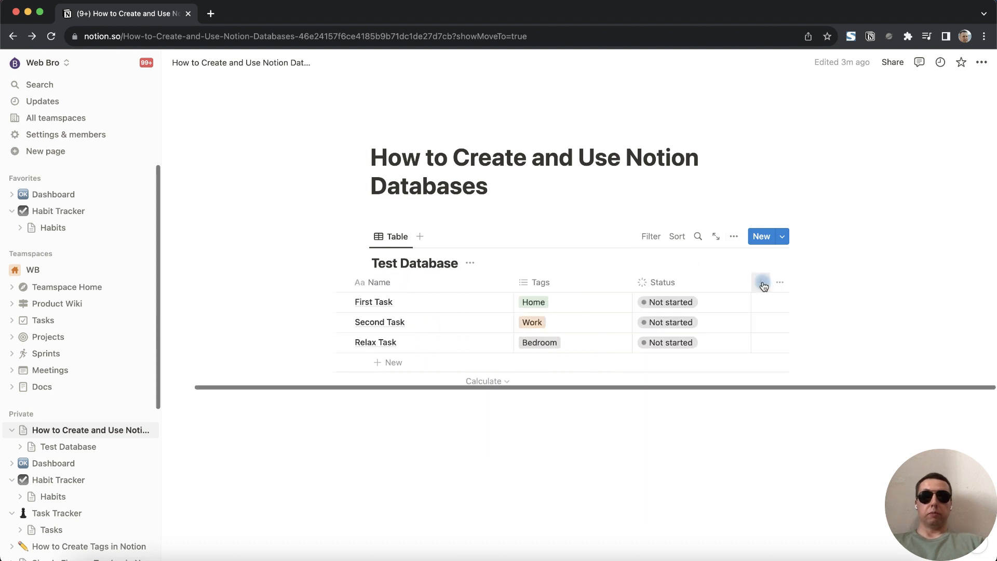
pyautogui.click(762, 283)
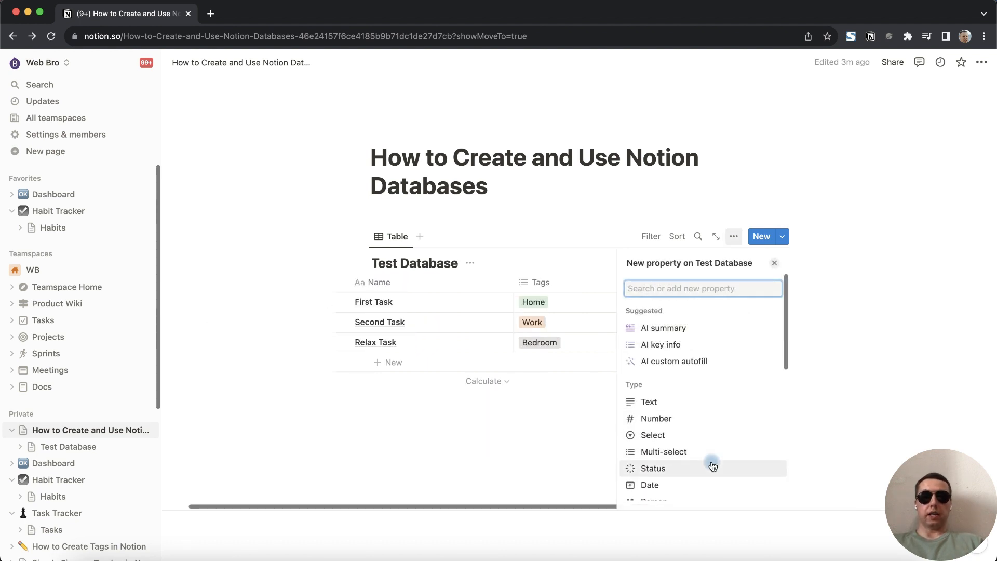
pyautogui.click(710, 486)
pyautogui.click(624, 313)
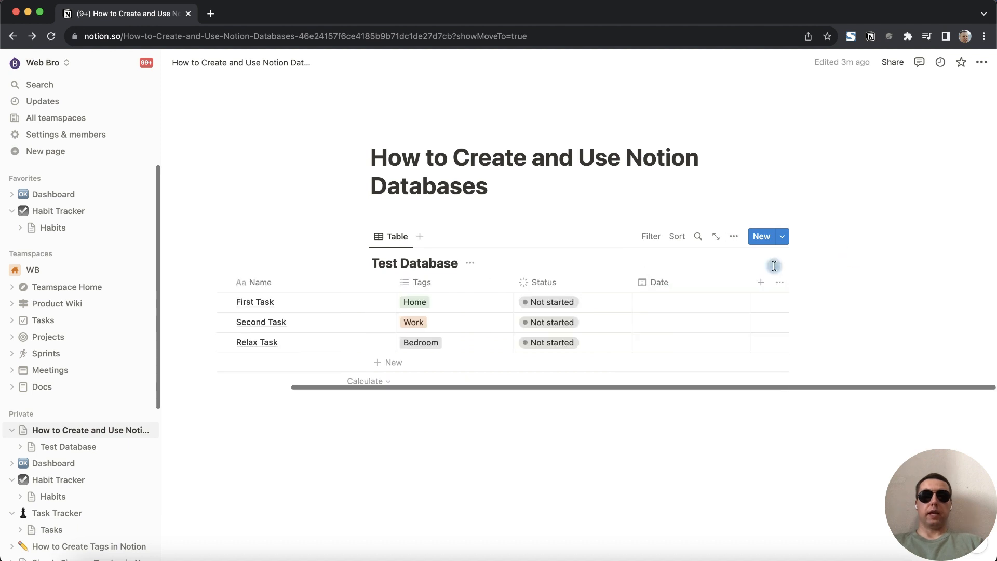
# - Set the status of Second Task to In progress and of Relax Task to Done
pyautogui.click(551, 322)
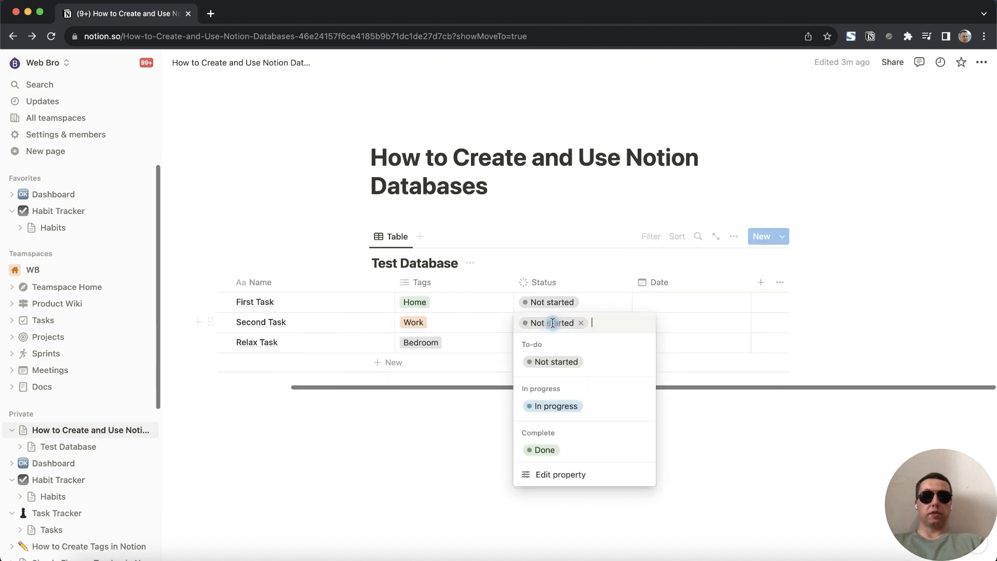
pyautogui.click(563, 405)
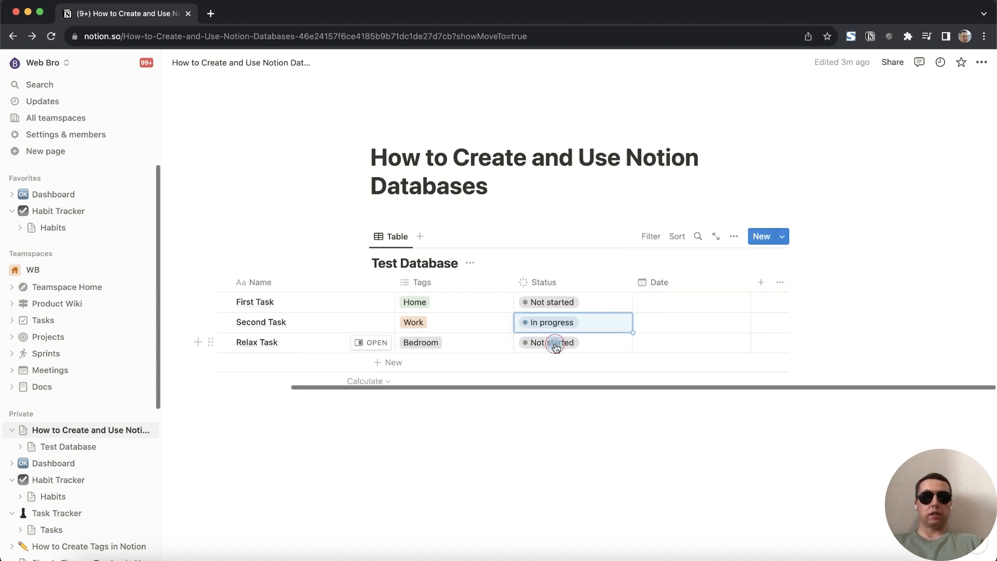
pyautogui.click(555, 344)
pyautogui.click(544, 469)
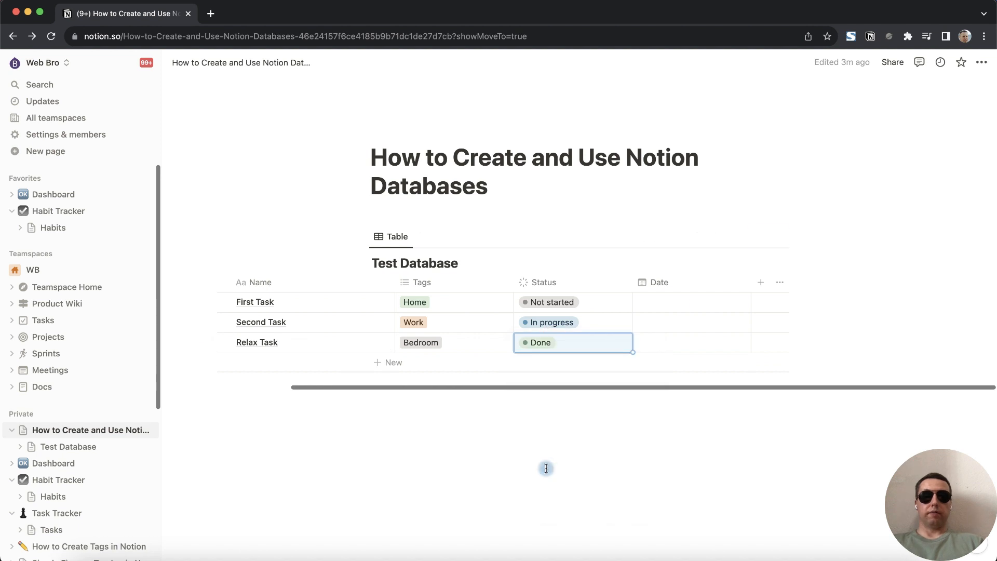
# - Set the dates of First Task, Second Task and Relax Task to August 7, 8 and 9, 2023
pyautogui.click(677, 306)
pyautogui.click(657, 325)
pyautogui.click(742, 225)
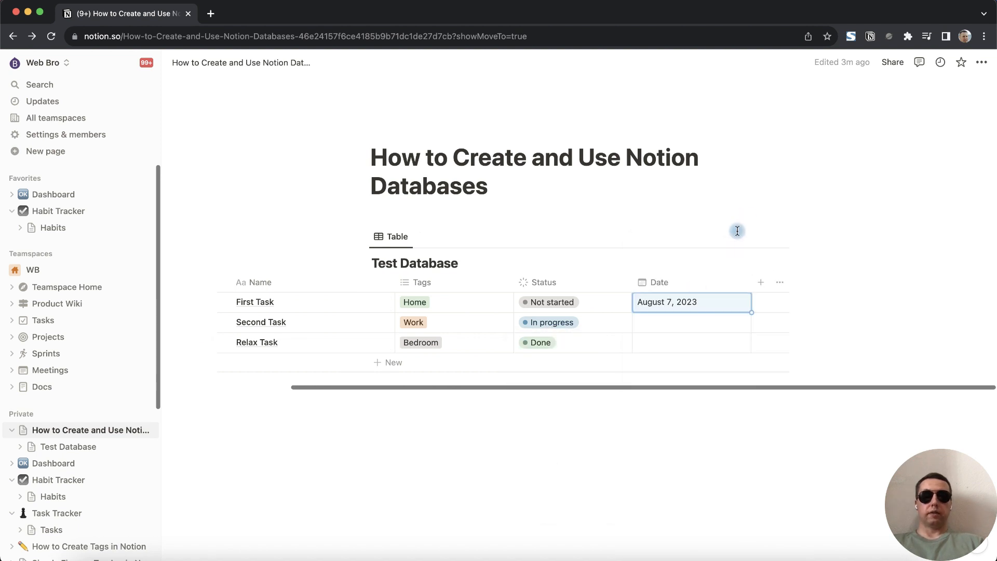
pyautogui.click(675, 327)
pyautogui.click(674, 326)
pyautogui.click(779, 169)
pyautogui.click(661, 342)
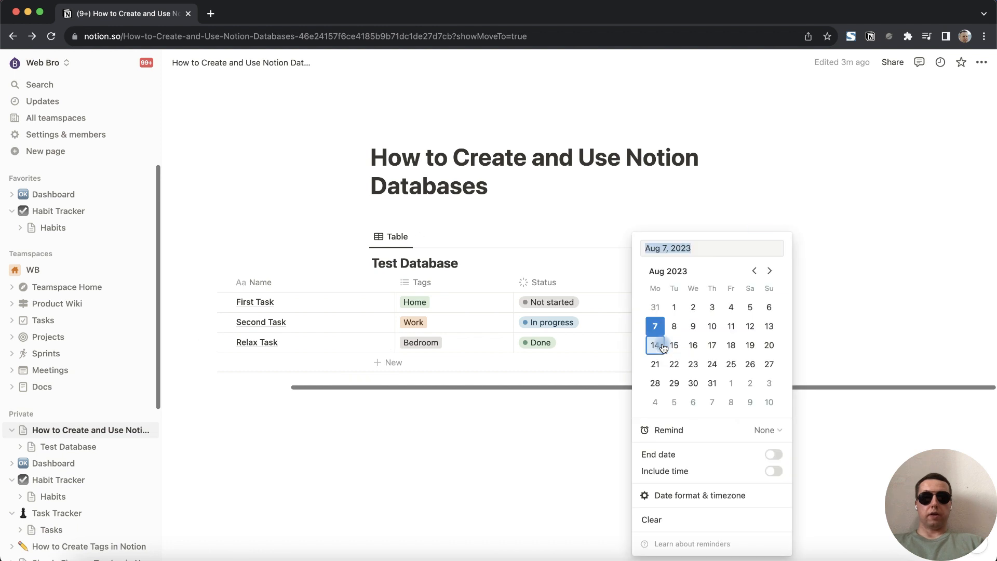
pyautogui.click(694, 326)
pyautogui.click(807, 179)
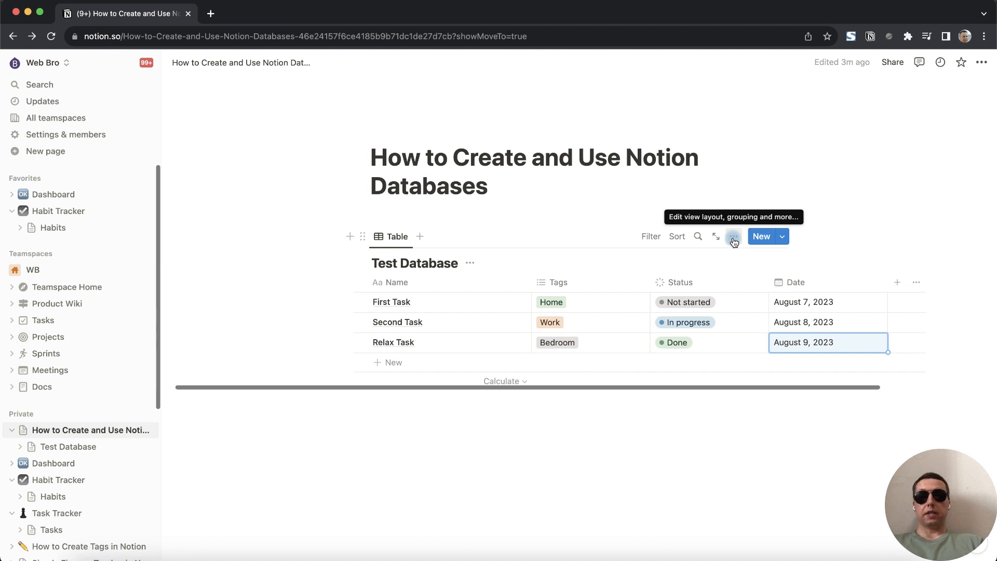
# - Change the layout of the Test Database view from Table to Board
pyautogui.click(733, 238)
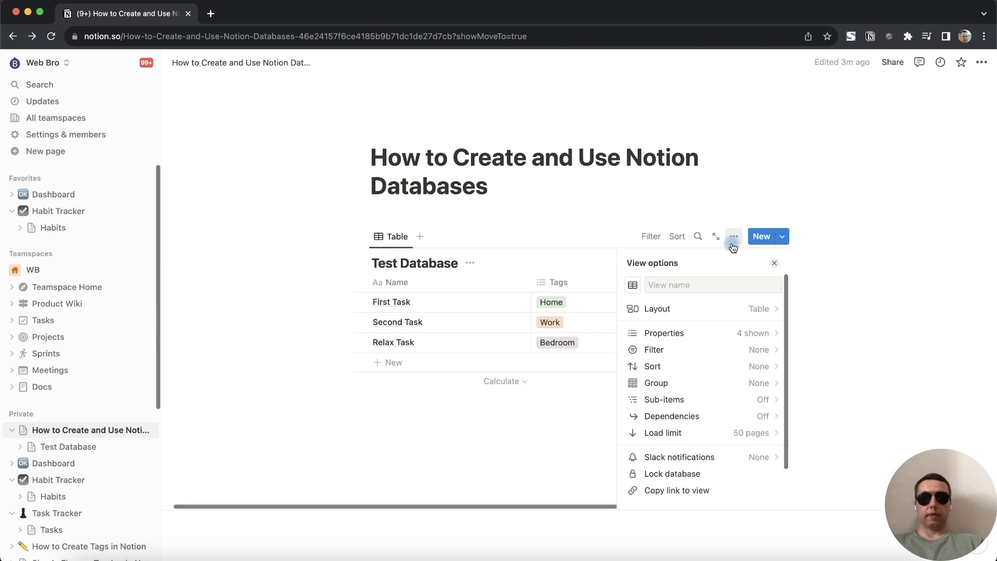
pyautogui.click(727, 314)
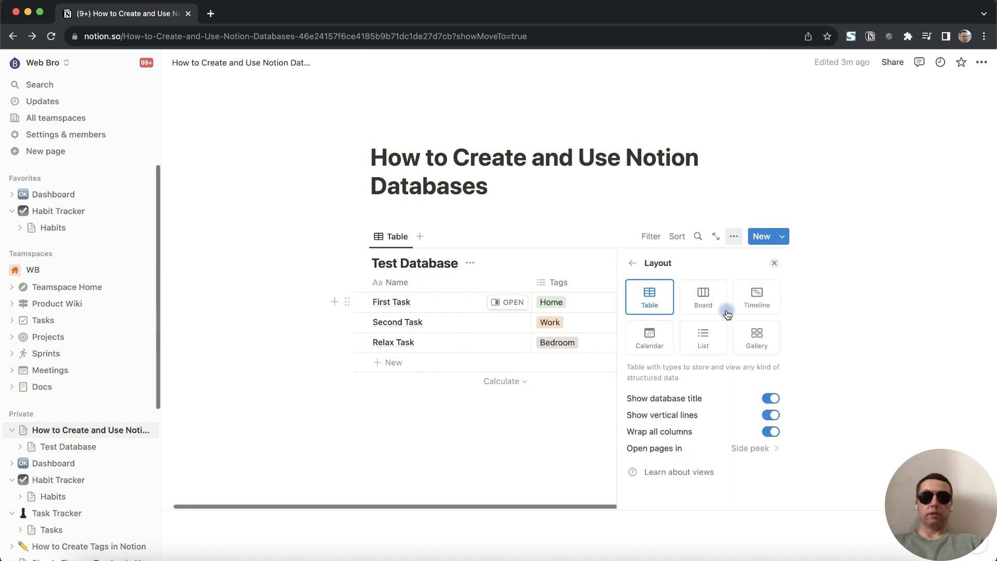
pyautogui.click(703, 298)
# - Move the First Task card to the In progress column and the Relax Task card to Not started
pyautogui.click(461, 309)
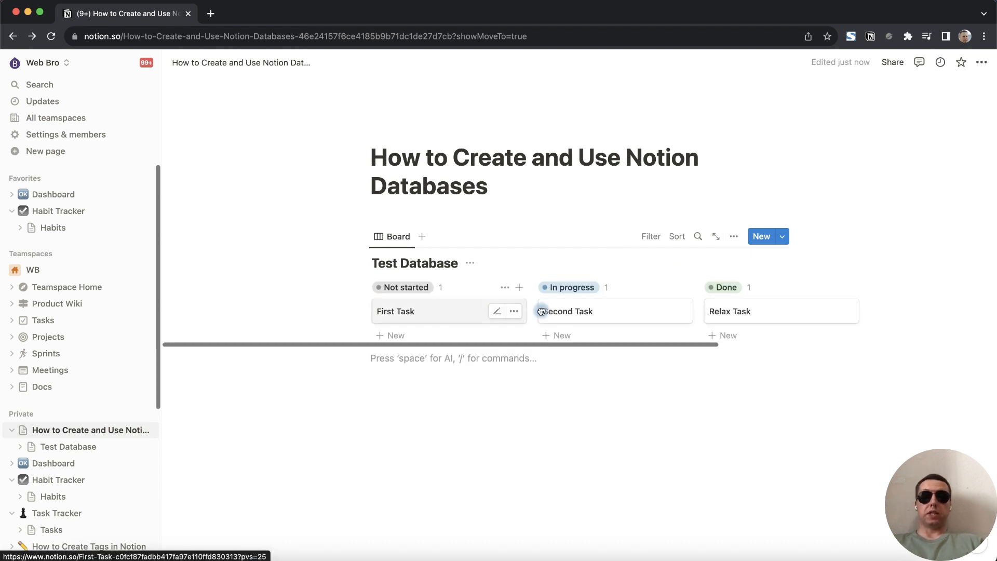
pyautogui.moveTo(541, 311); pyautogui.dragTo(443, 309)
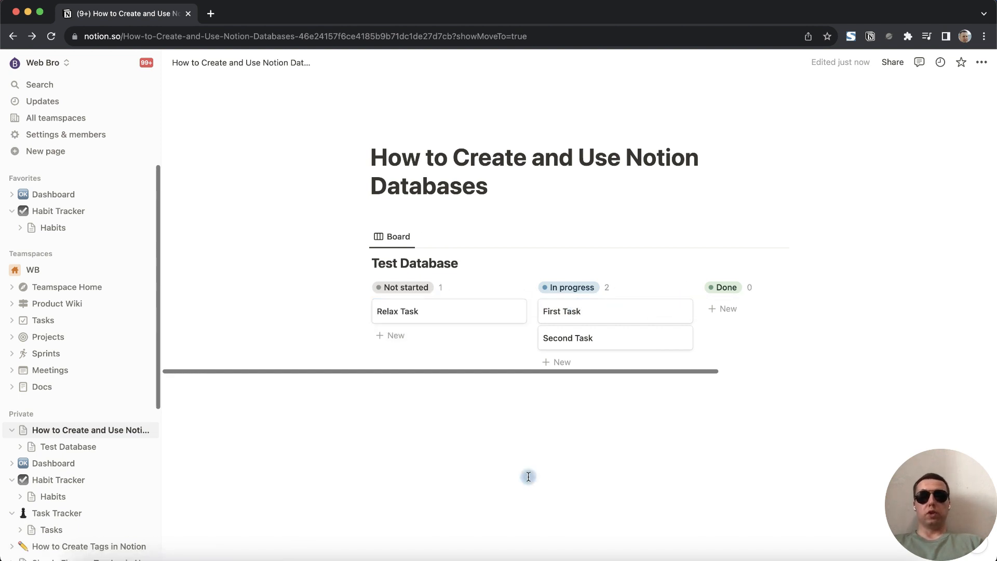
# - Duplicate the Board view as a view named Calendar that uses the Calendar layout
pyautogui.click(395, 241)
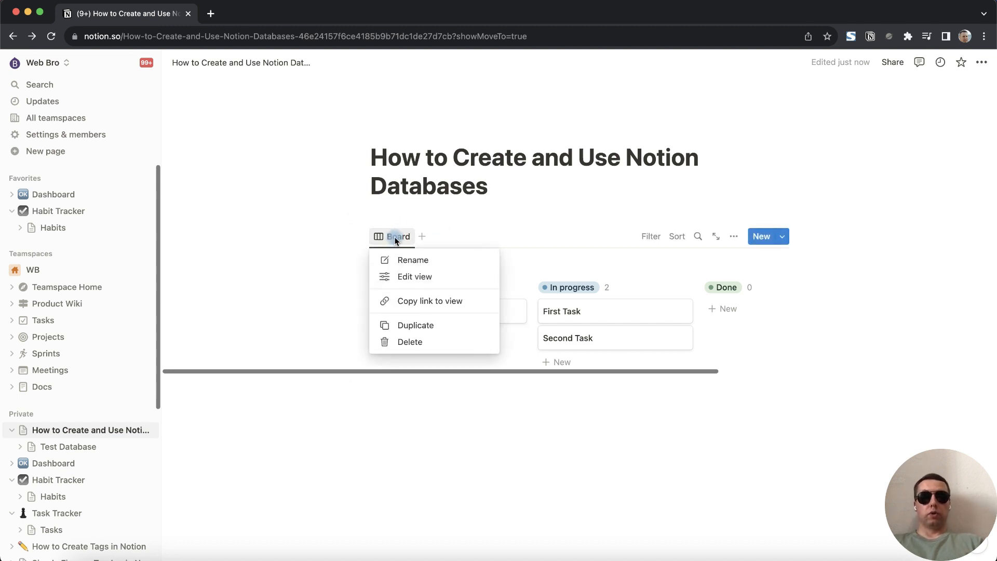
pyautogui.click(418, 330)
pyautogui.click(419, 331)
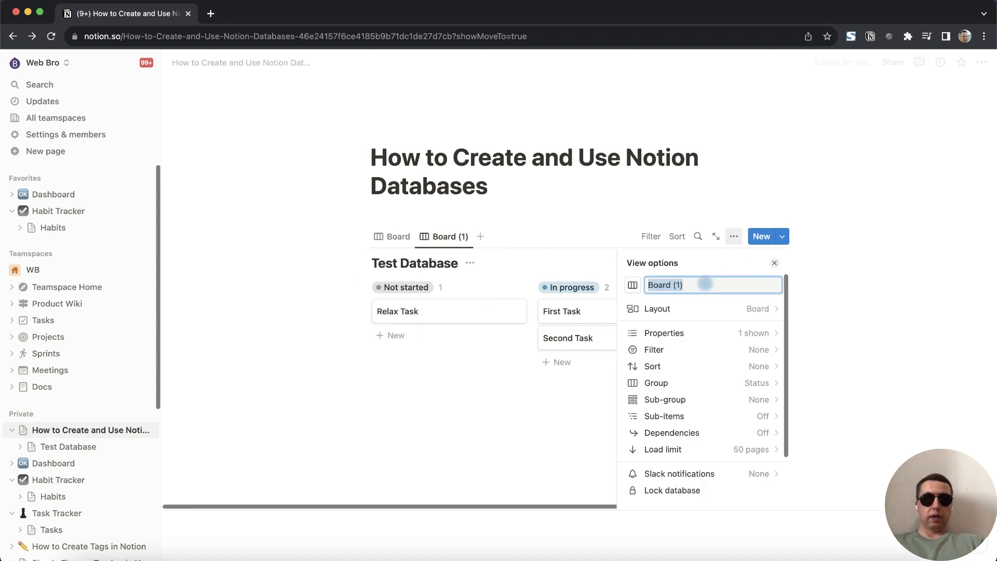
pyautogui.write('Calendar')
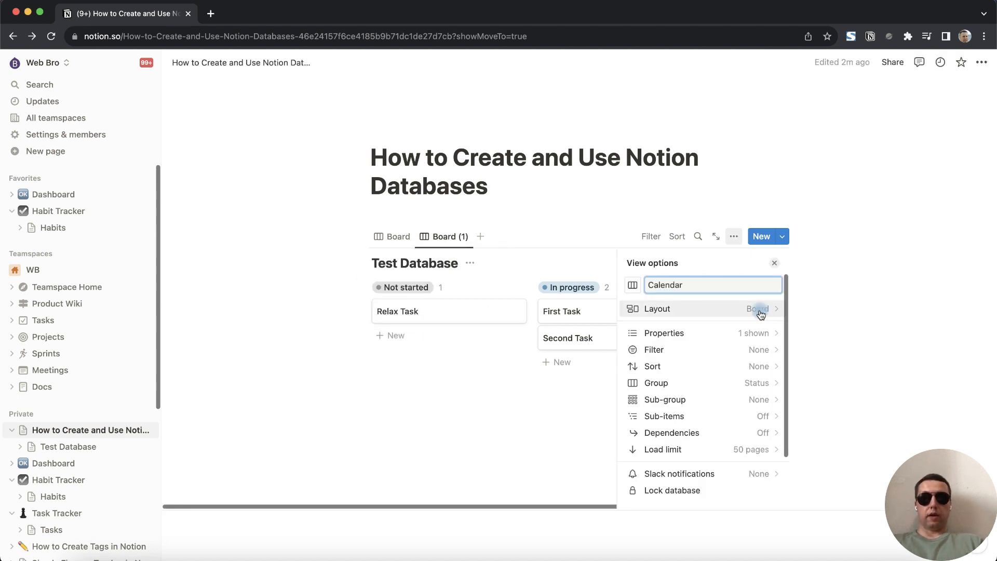
pyautogui.click(760, 311)
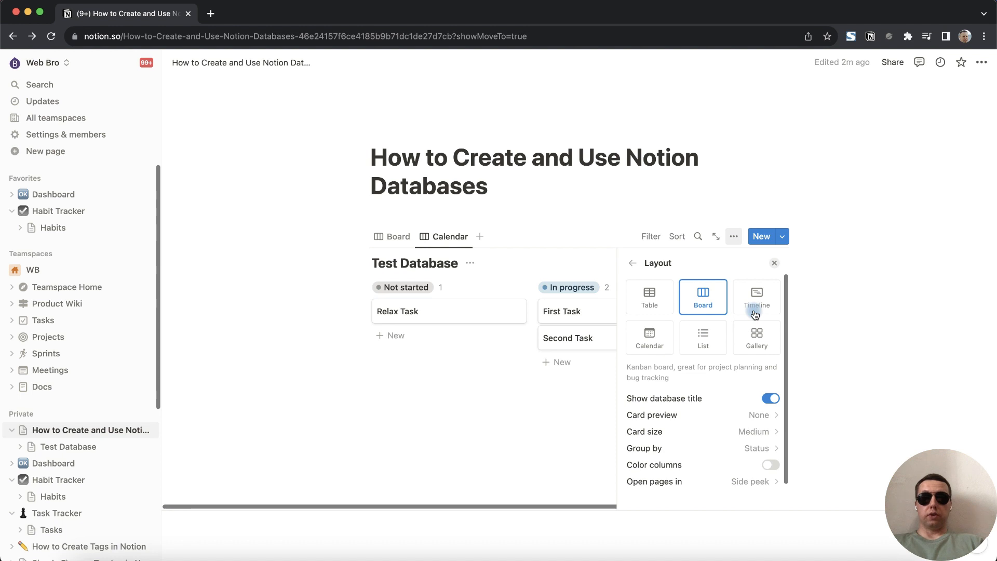
pyautogui.click(650, 335)
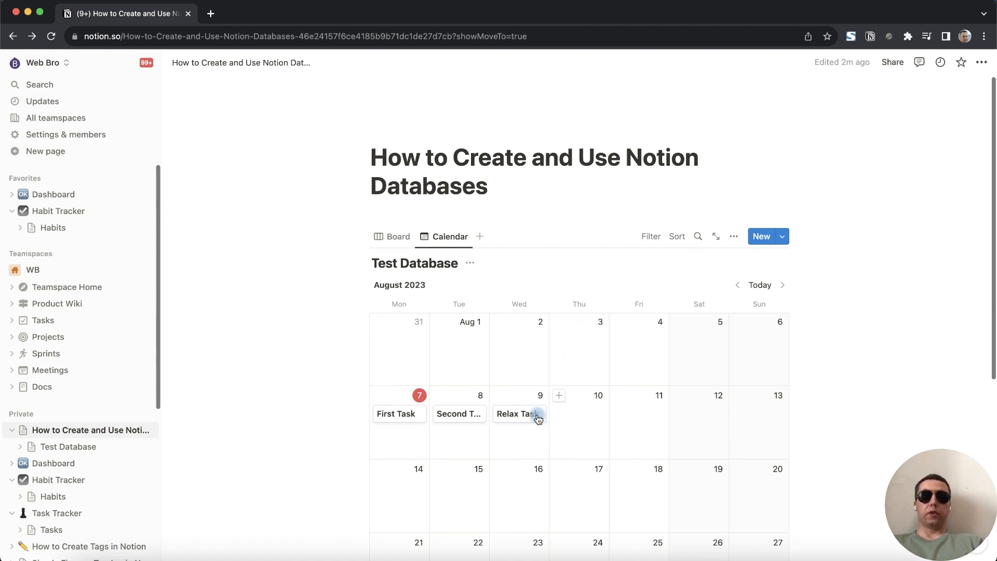
# - Open the Relax Task page from August 9 and add a Select property named Priority
pyautogui.click(515, 418)
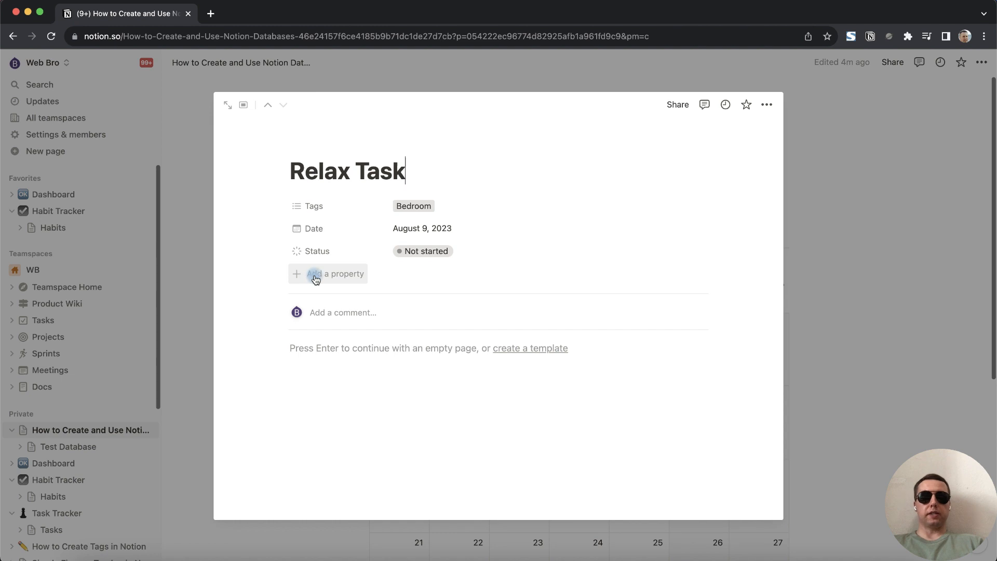
pyautogui.click(314, 275)
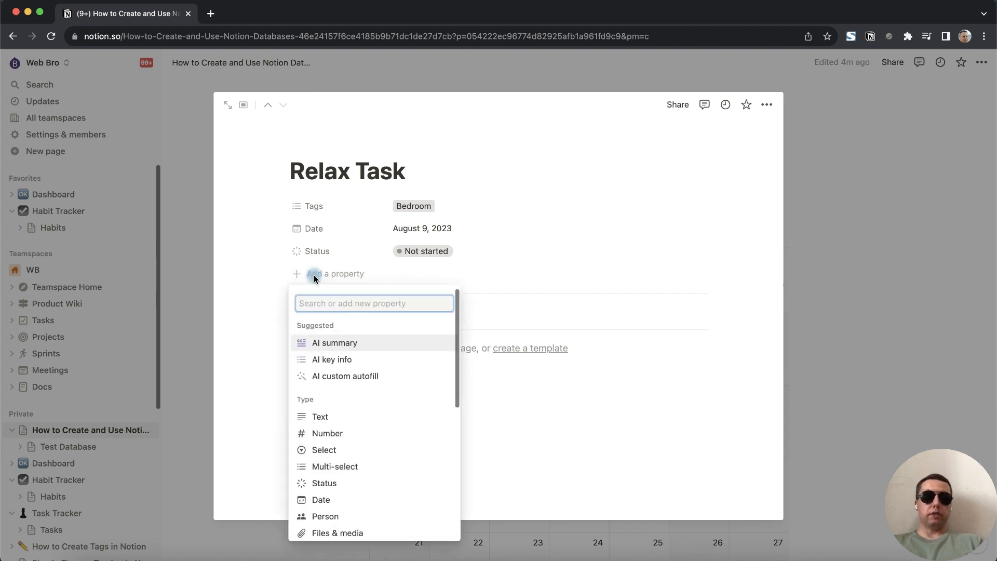
pyautogui.click(334, 455)
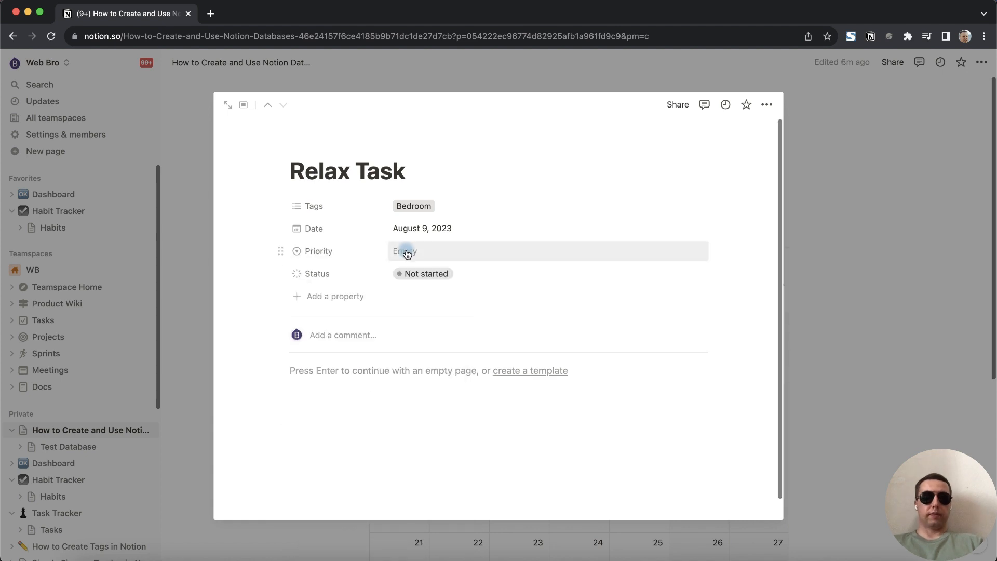
# - Create the Priority options Low, Midi and High, leaving Relax Task set to High
pyautogui.click(419, 255)
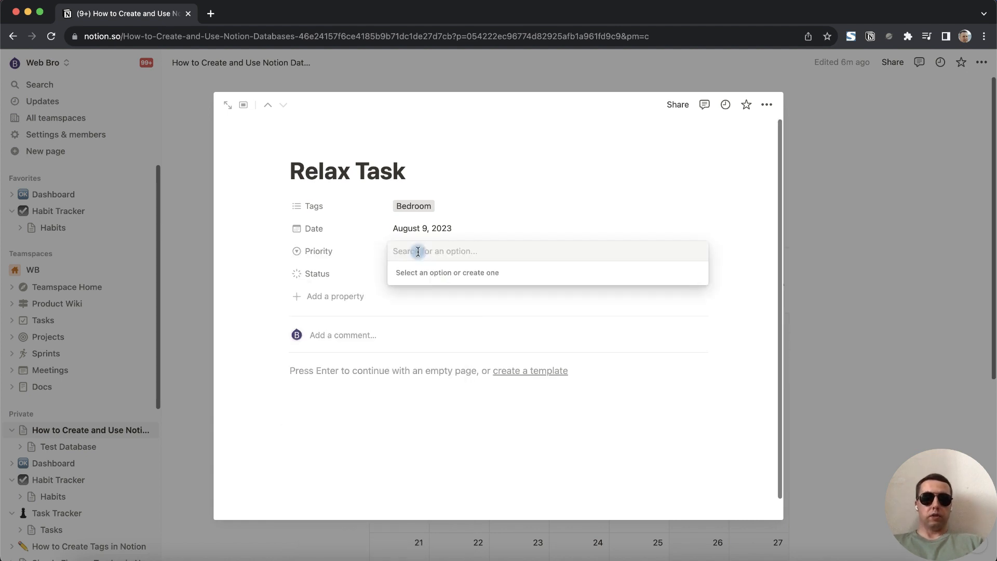
pyautogui.write('Low')
pyautogui.press('Return')
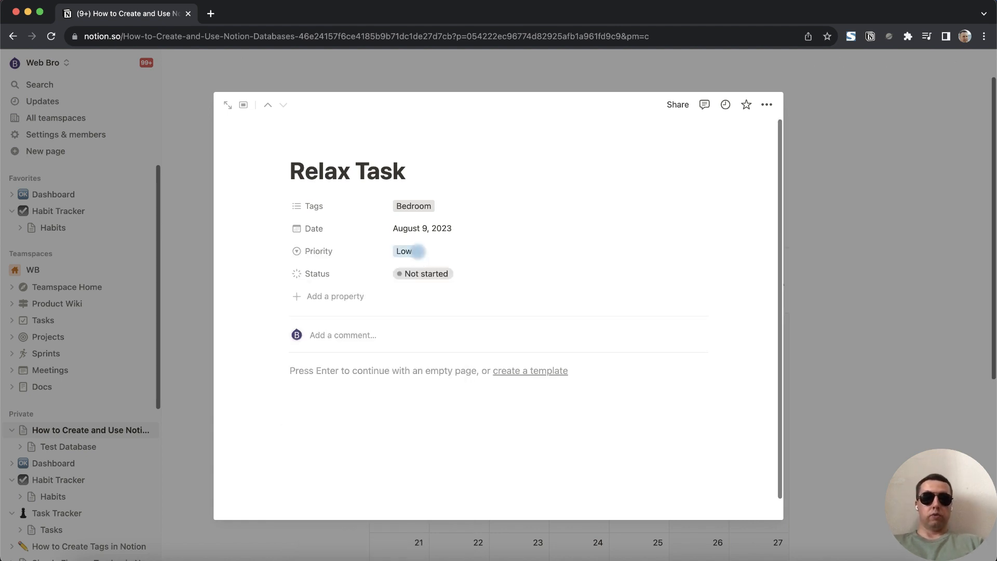
pyautogui.click(441, 252)
pyautogui.write('Midi')
pyautogui.press('Return')
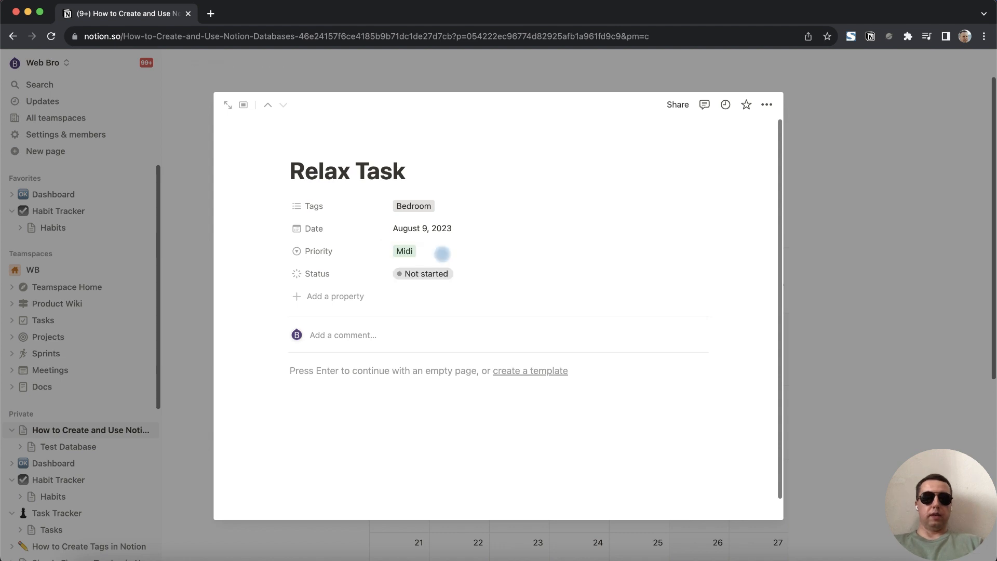
pyautogui.click(442, 251)
pyautogui.write('High')
pyautogui.press('Return')
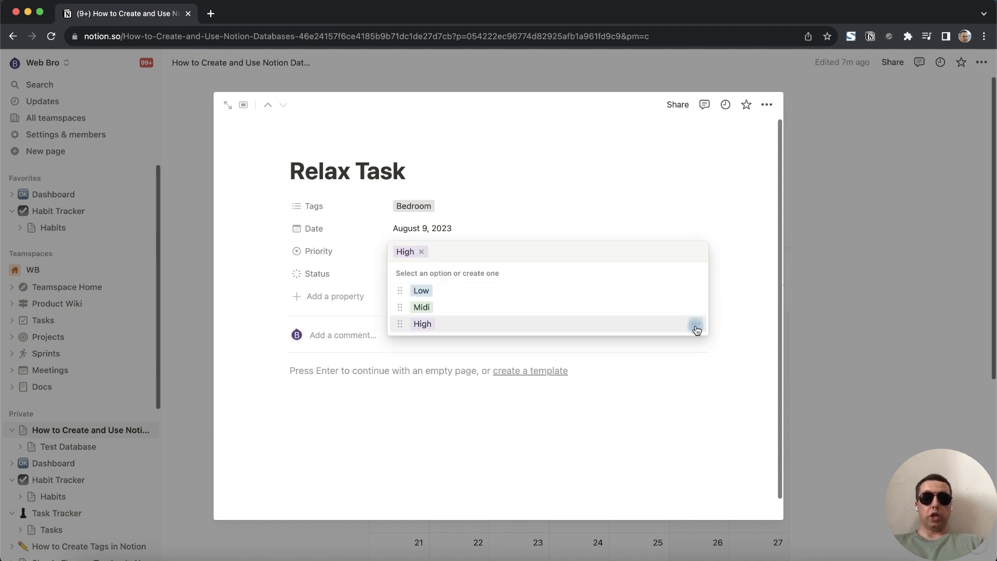
# - Change the color of the High priority option to Red
pyautogui.click(696, 326)
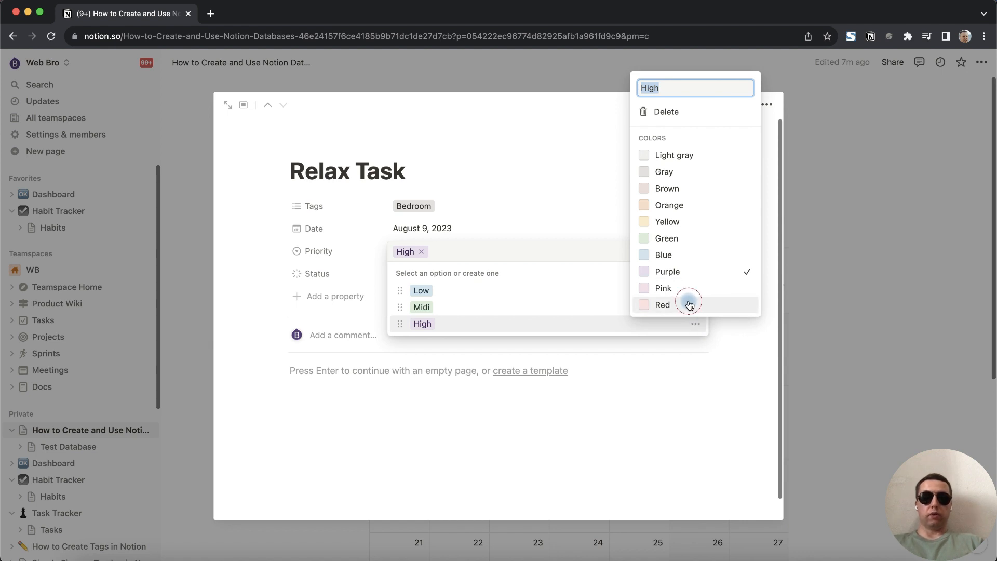
pyautogui.click(689, 304)
pyautogui.click(576, 398)
# - Insert an image block in the Relax Task page body with an Unsplash bedroom photo found by searching "bed"
pyautogui.click(299, 372)
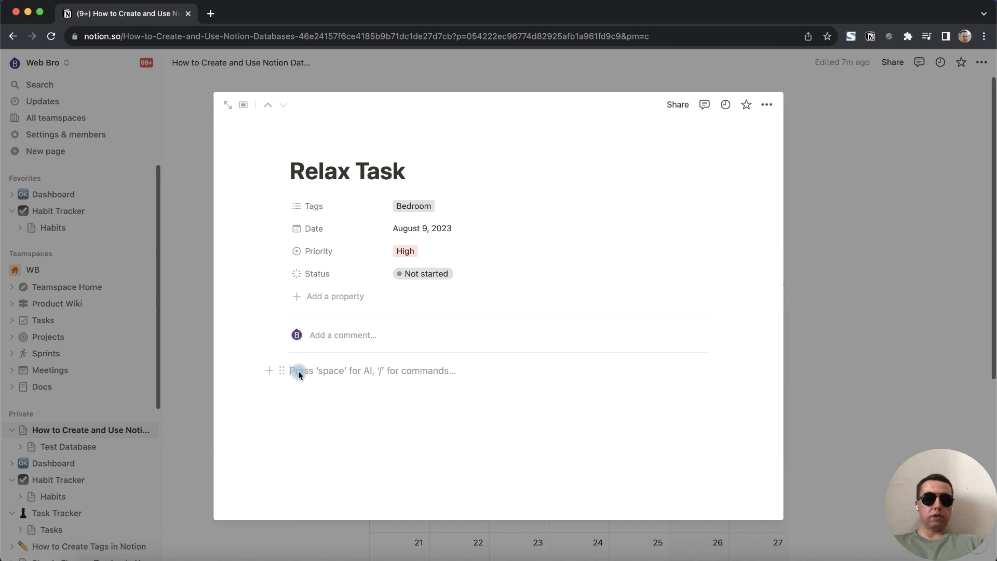
pyautogui.write('/image')
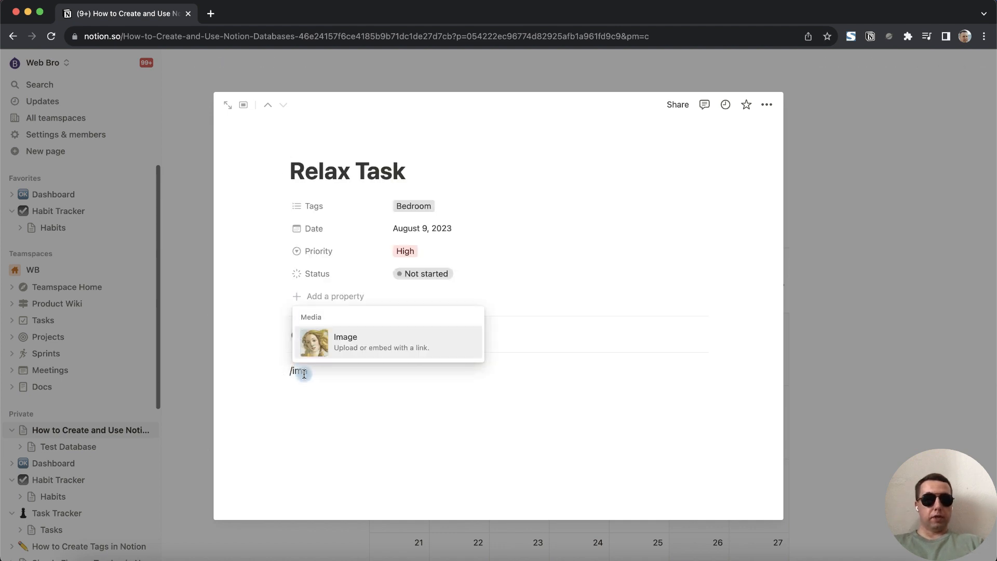
pyautogui.click(390, 344)
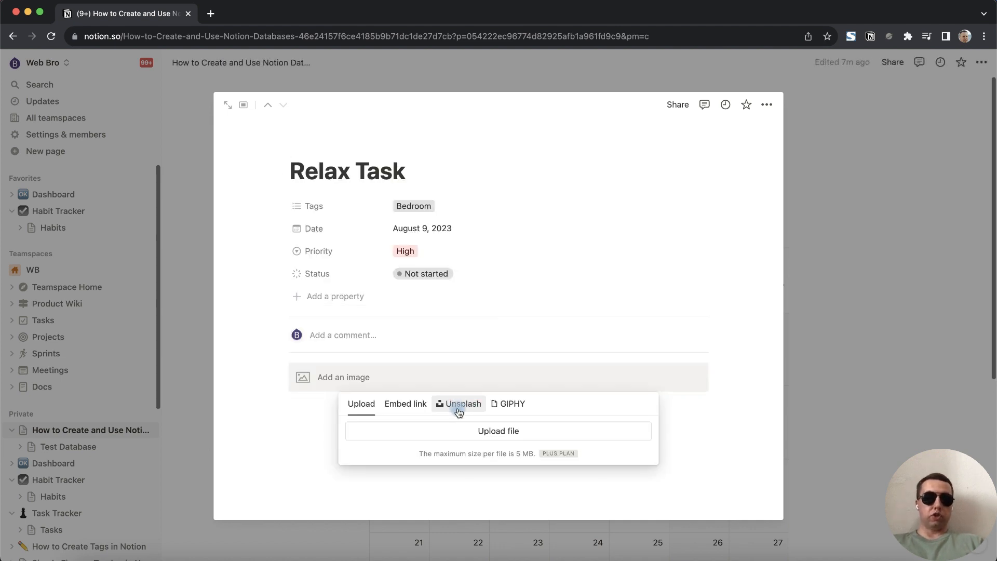
pyautogui.click(476, 411)
pyautogui.write('bed')
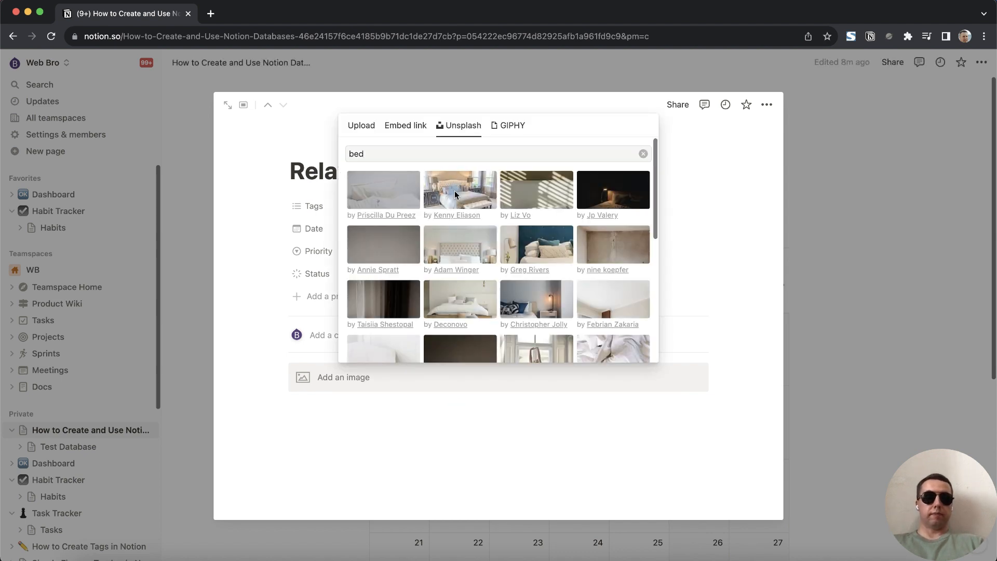
pyautogui.click(455, 195)
# - Add the text "Buy a bed like this and sleep on it for at least sixteen hours." above the bedroom image
pyautogui.click(412, 171)
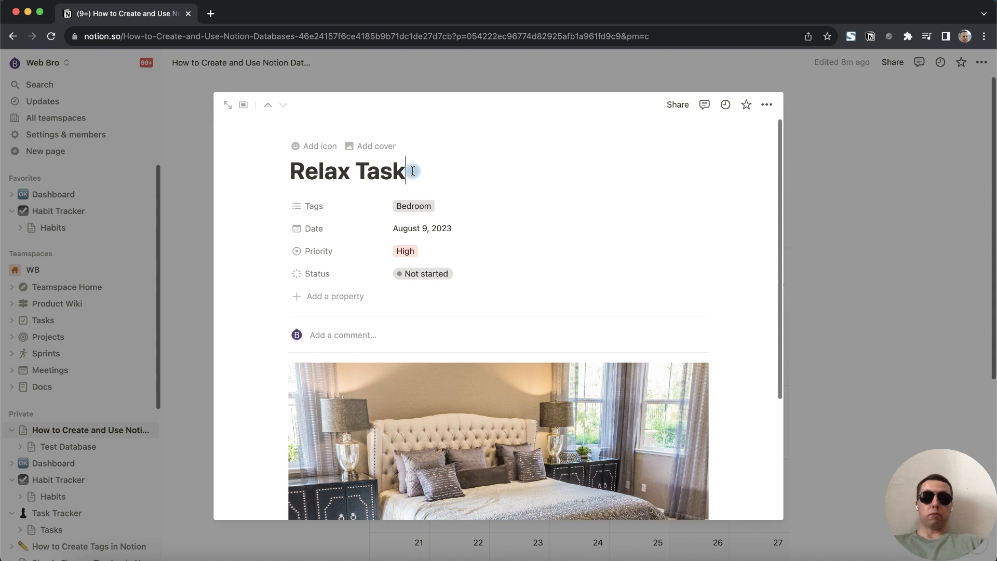
pyautogui.press('Return')
pyautogui.click(313, 370)
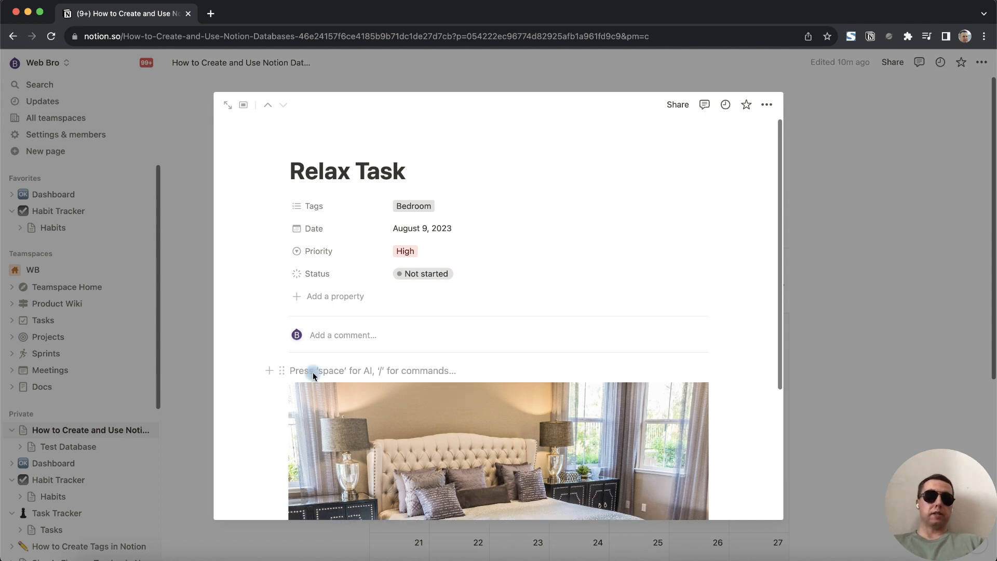
pyautogui.write('Buy a bed like this and sleep on it for at least sixteen hours.')
pyautogui.press('Return')
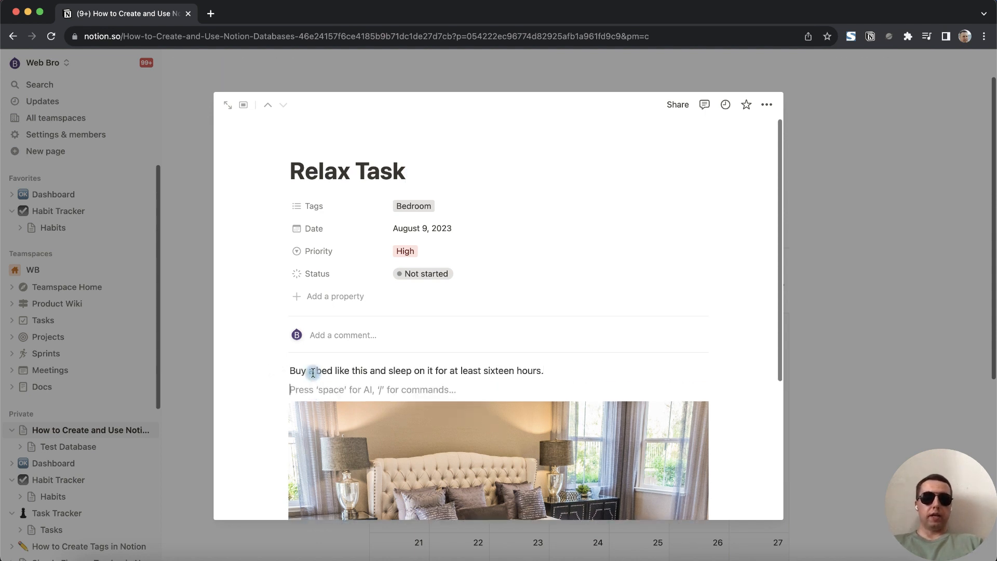
# - Turn the sentence above the bedroom image into a Heading 3
pyautogui.click(283, 370)
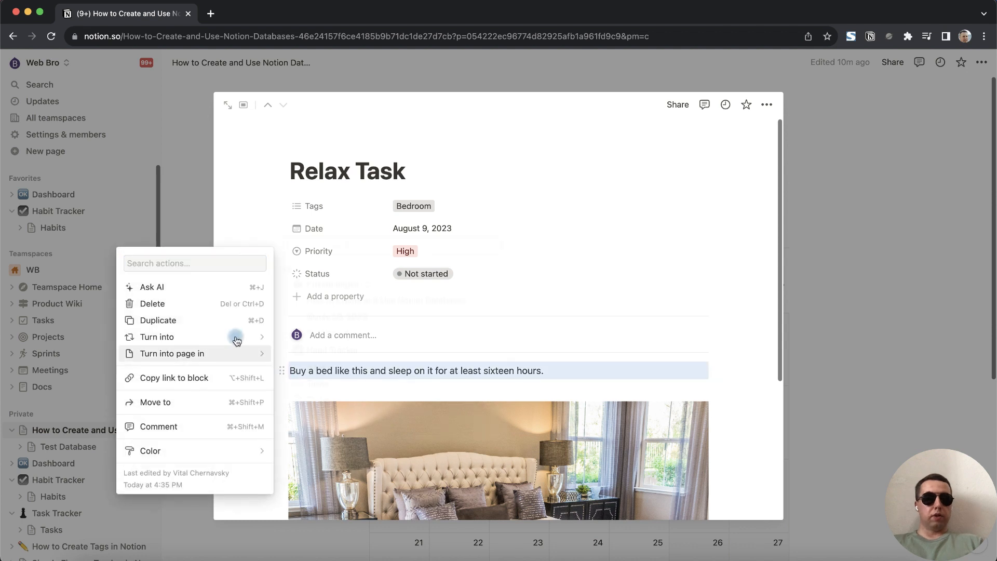
pyautogui.moveTo(224, 338)
pyautogui.click(322, 221)
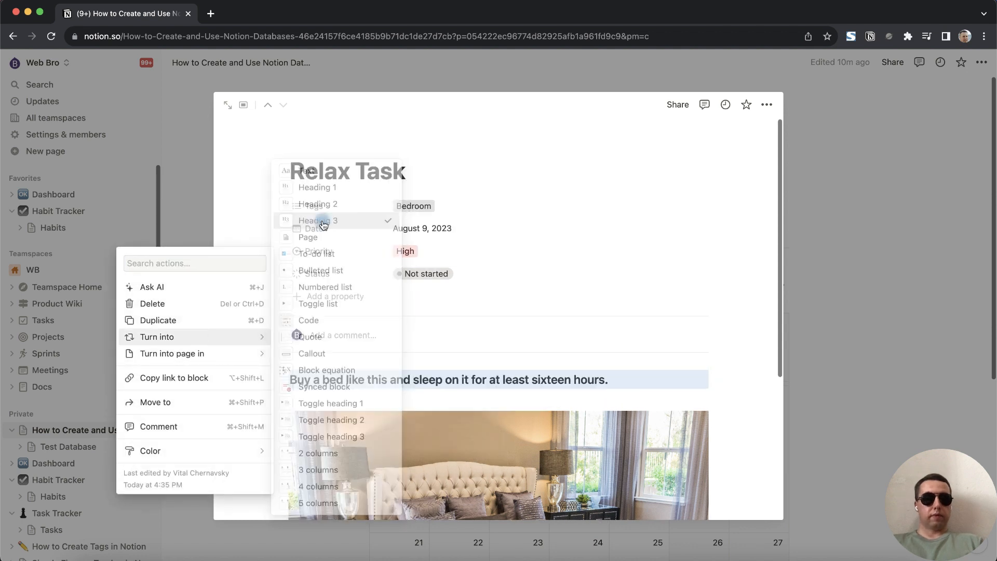
# - Close the Relax Task page, duplicate the Calendar view of Test Database and name the copy Gallery
pyautogui.click(319, 401)
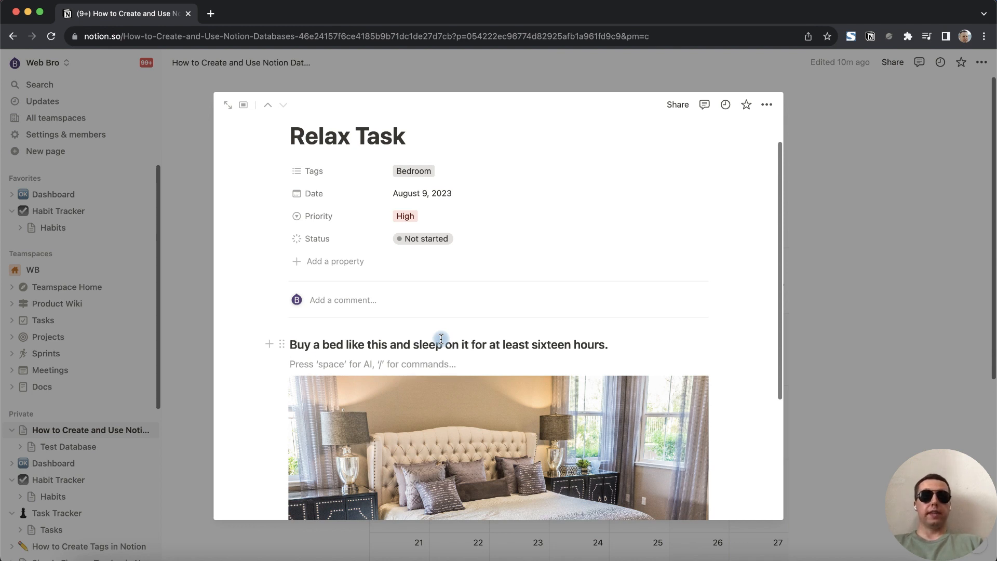
pyautogui.click(424, 77)
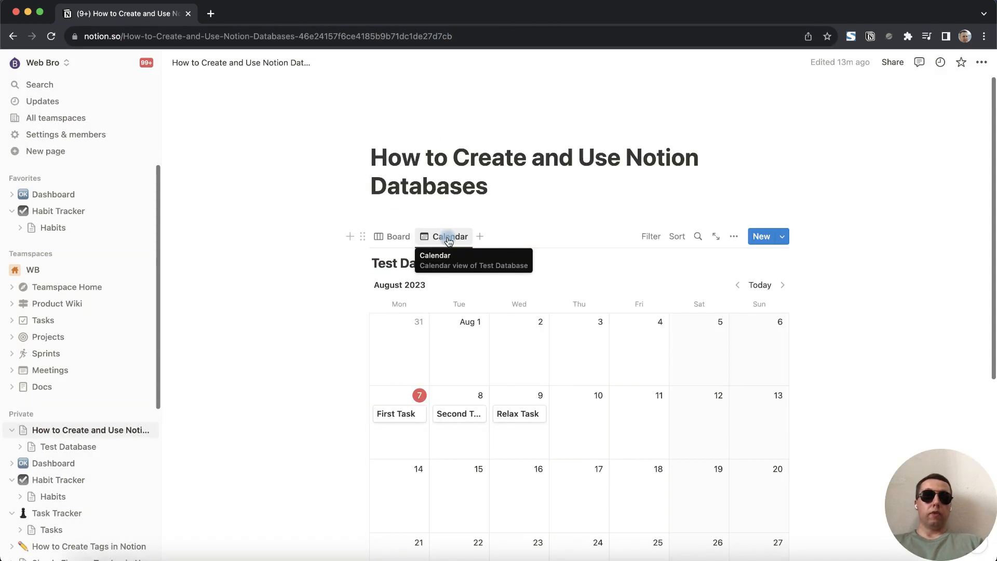
pyautogui.click(448, 237)
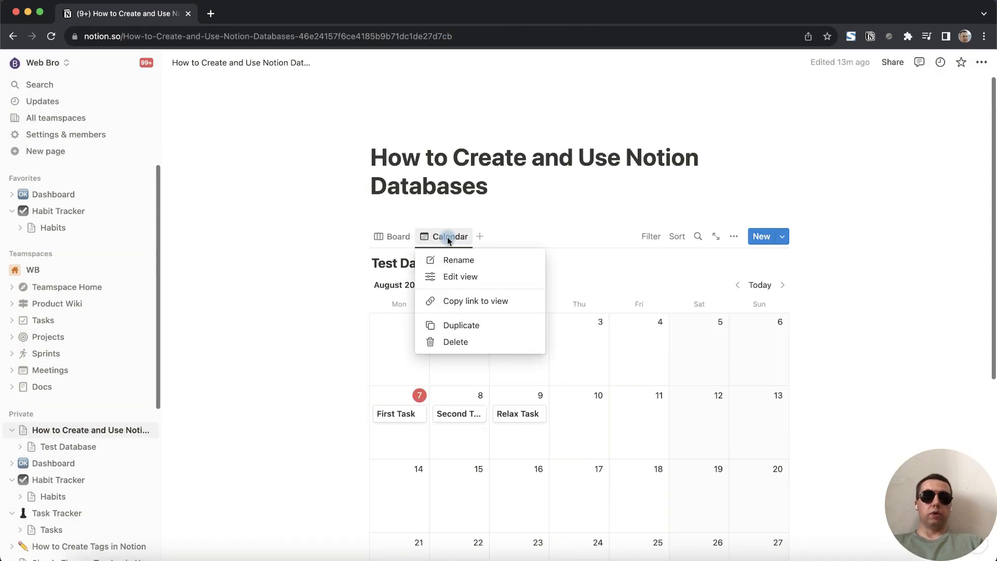
pyautogui.click(469, 327)
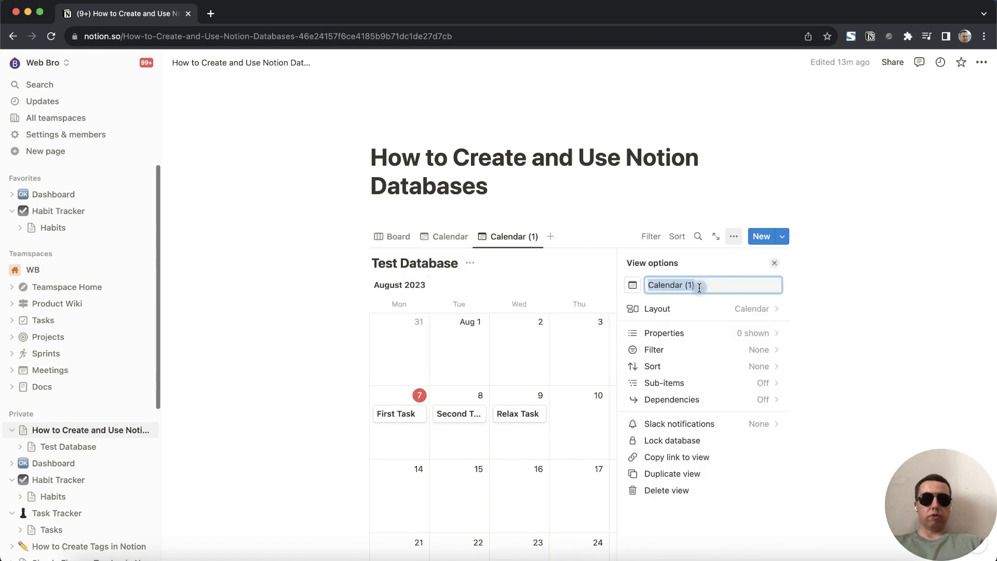
pyautogui.write('Gallery')
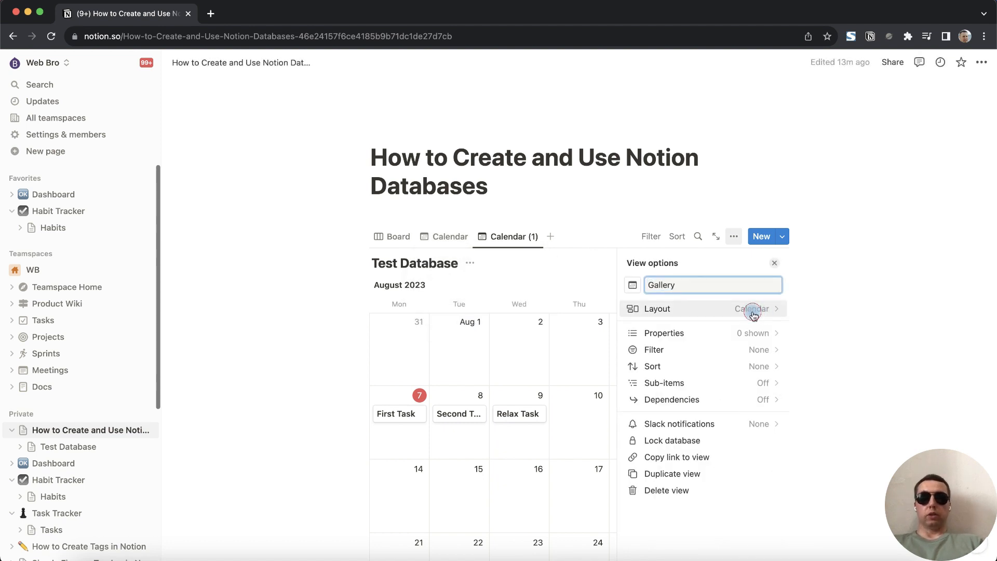
# - Change the layout of the new Gallery view from Calendar to Gallery
pyautogui.click(754, 315)
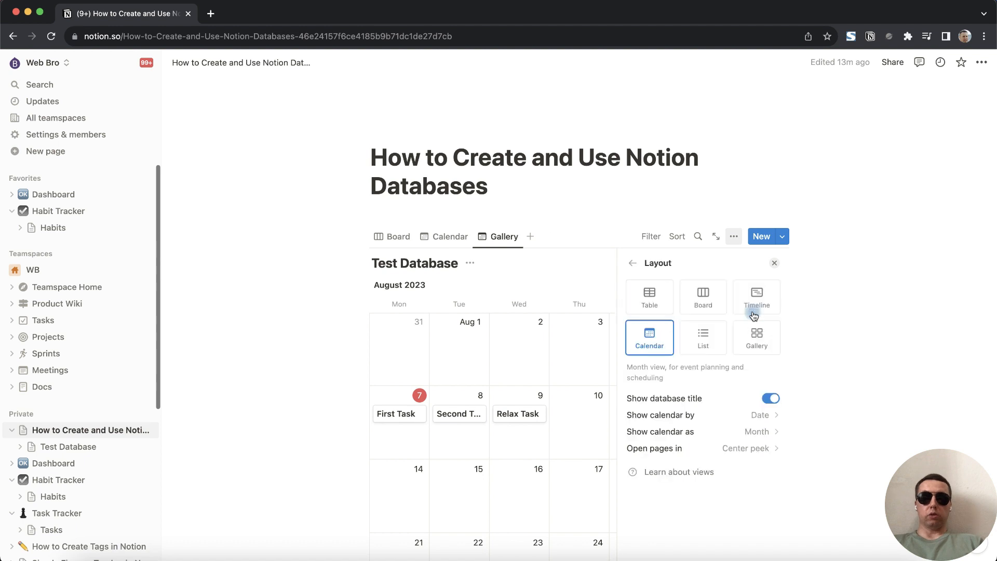
pyautogui.click(756, 344)
pyautogui.click(307, 455)
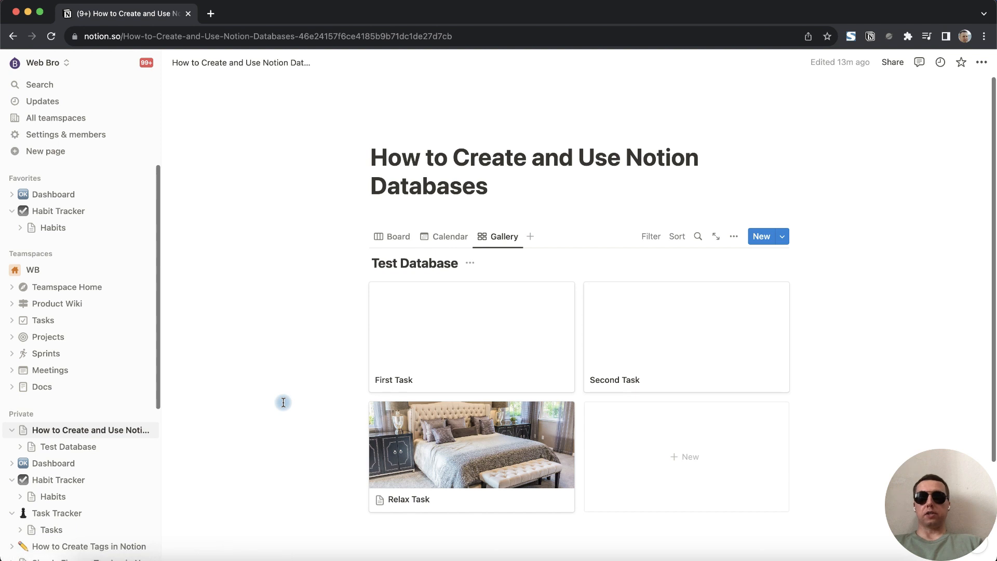
# - Sort the Gallery view by Date in descending order
pyautogui.click(452, 330)
pyautogui.click(677, 236)
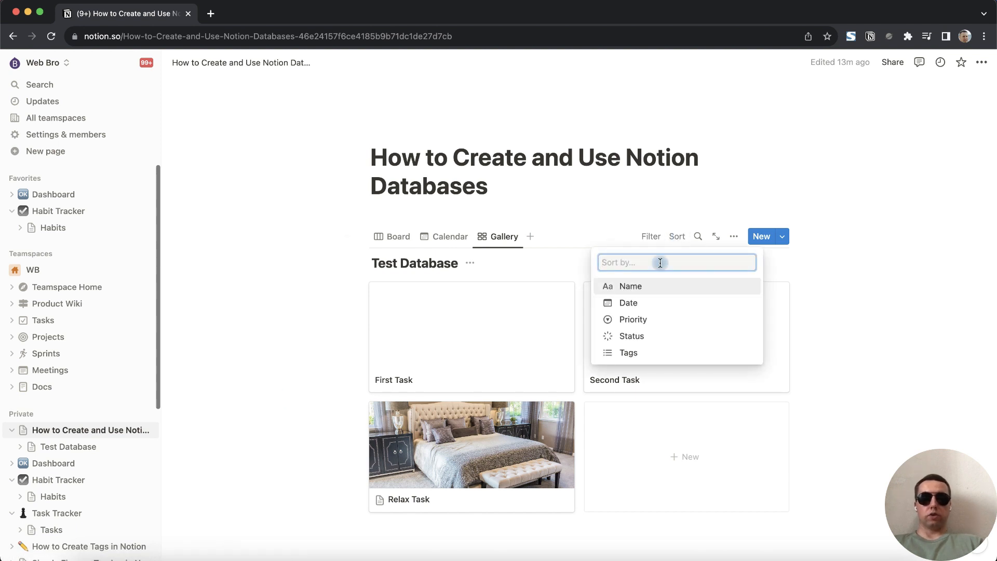
pyautogui.click(628, 303)
pyautogui.click(419, 311)
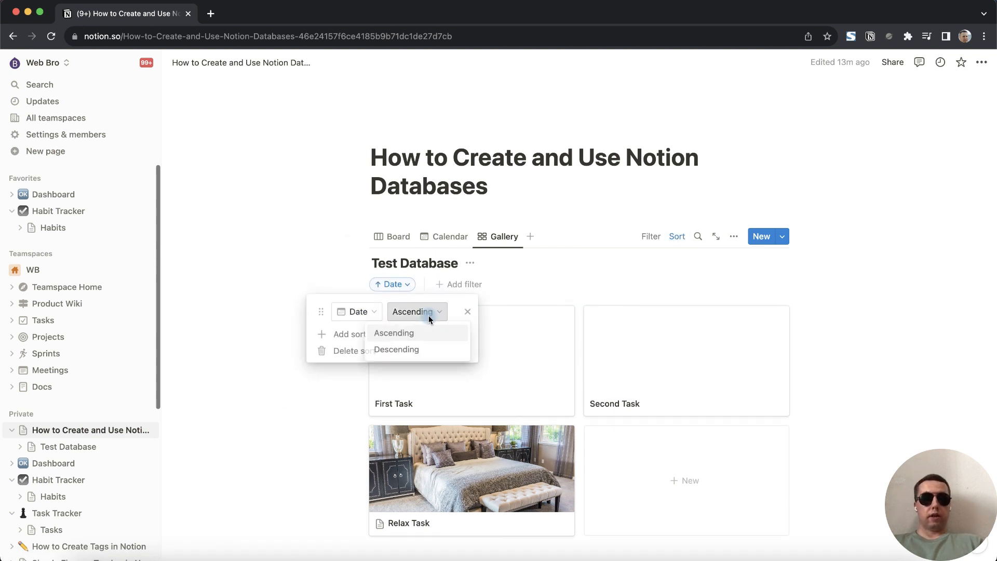
pyautogui.click(425, 350)
pyautogui.click(293, 394)
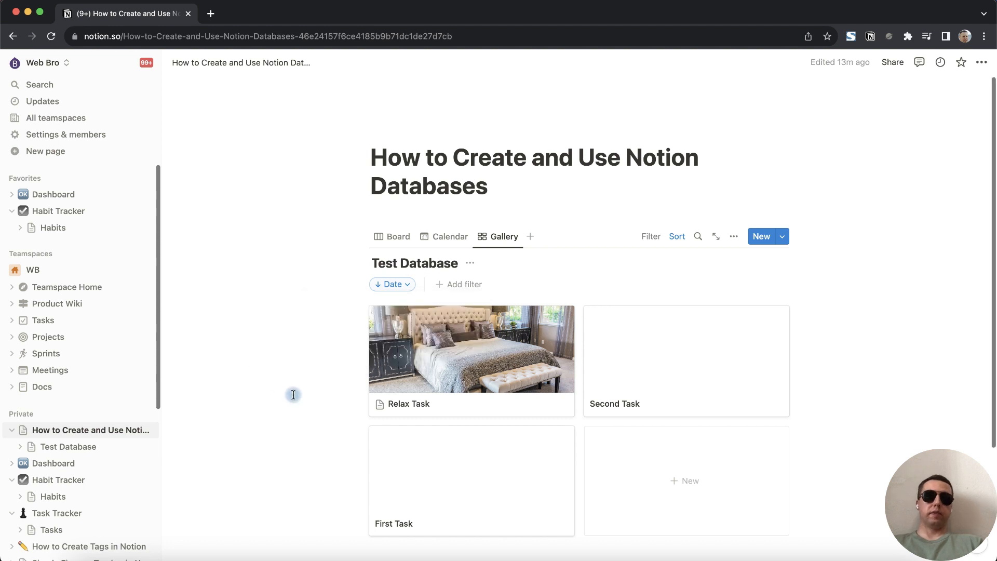
# - Review the properties in the Relax Task page and show Tags, Priority and Status on the gallery cards
pyautogui.click(415, 406)
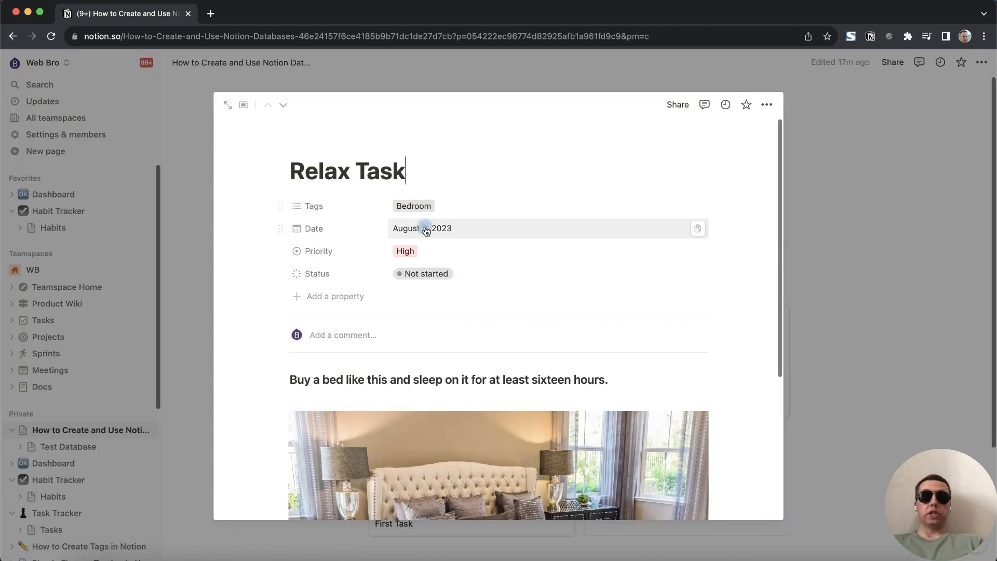
pyautogui.click(846, 122)
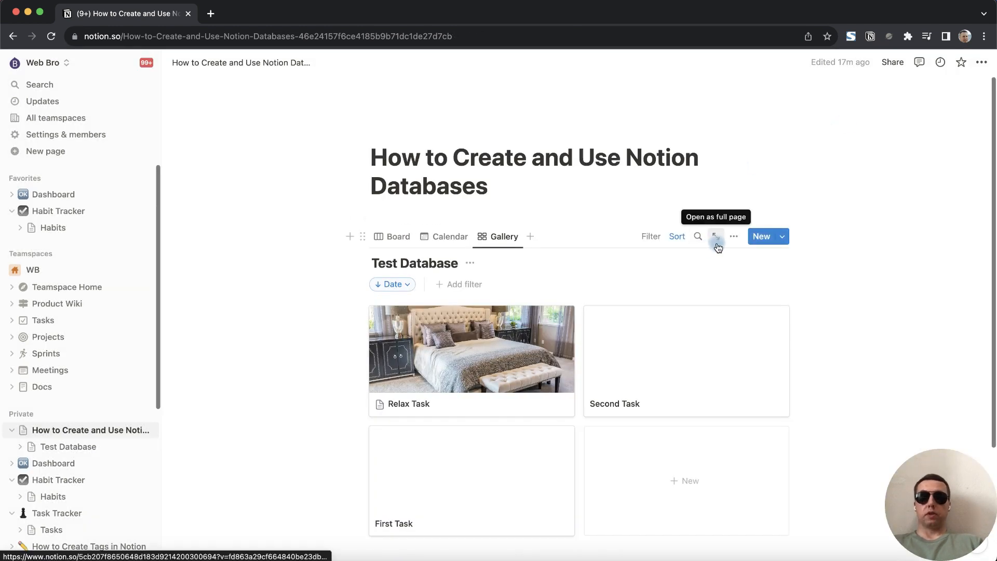
pyautogui.click(733, 239)
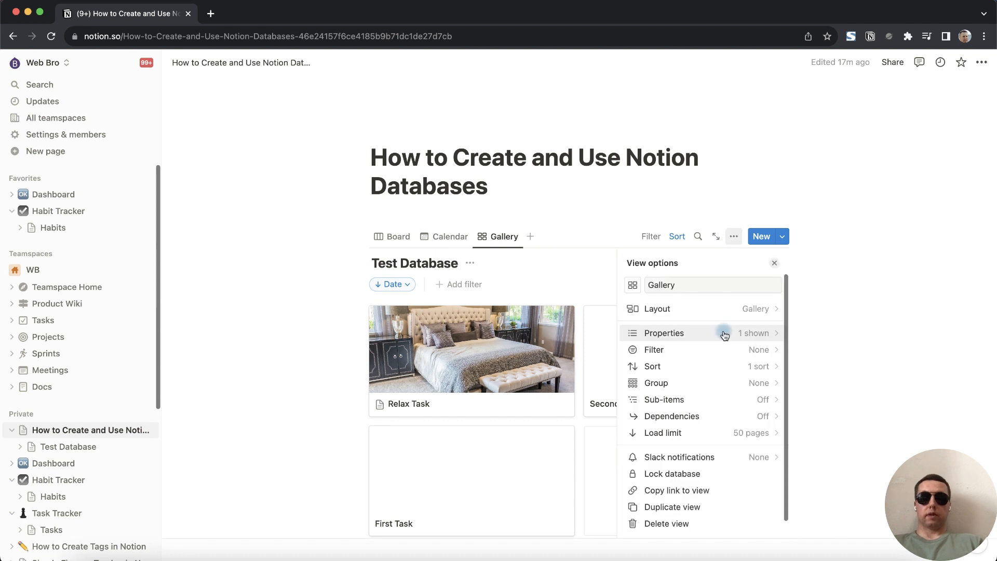
pyautogui.click(726, 335)
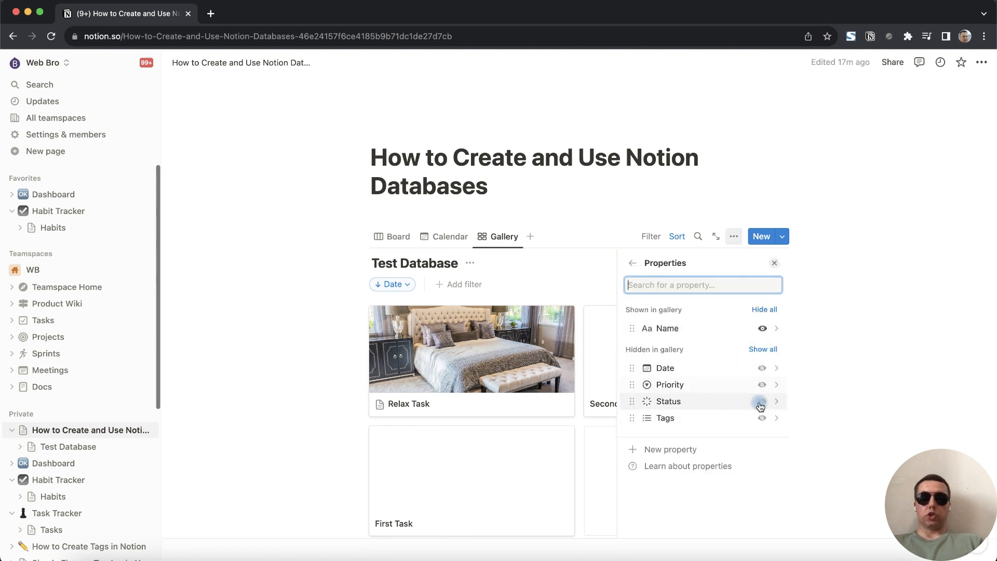
pyautogui.click(762, 418)
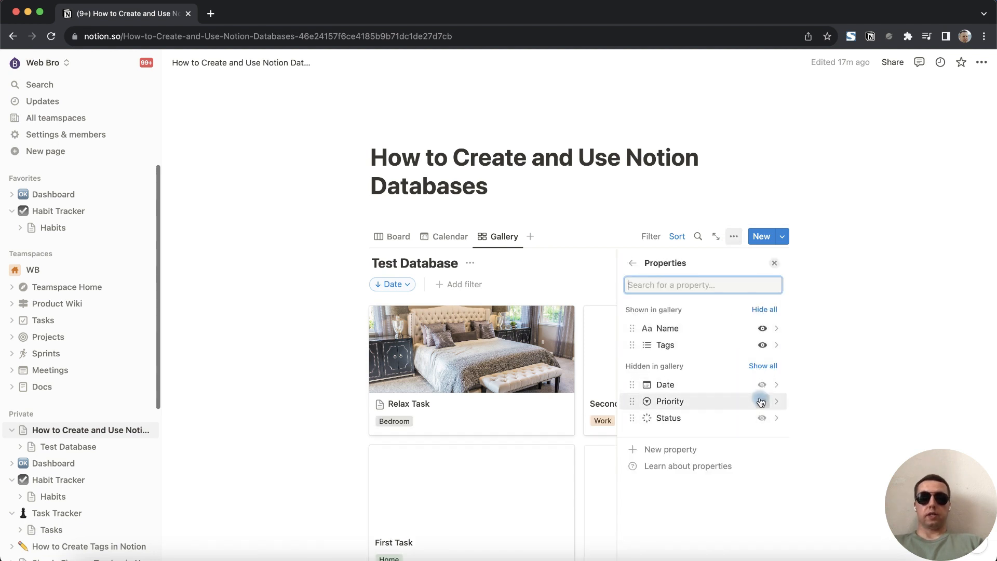
pyautogui.click(761, 402)
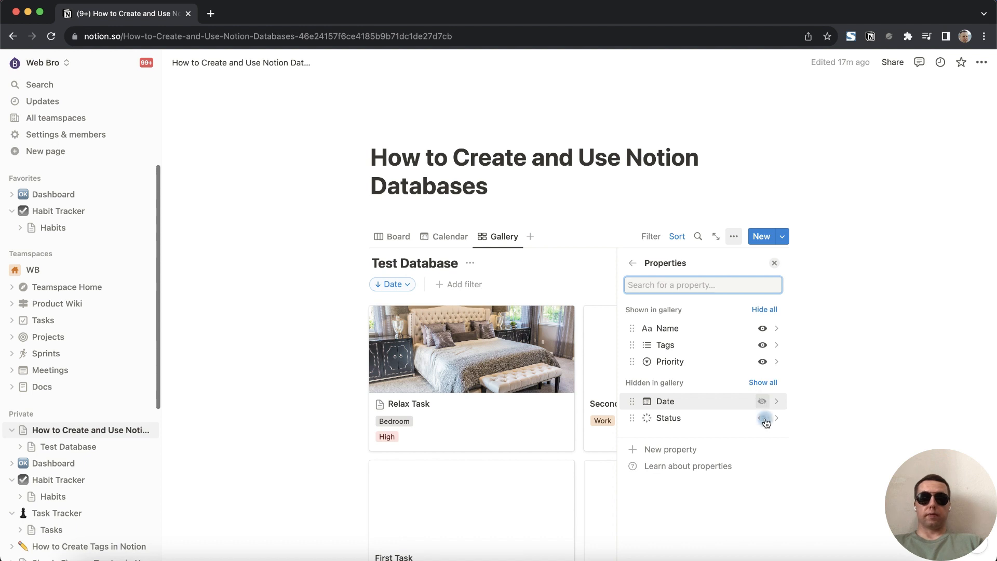
pyautogui.click(761, 419)
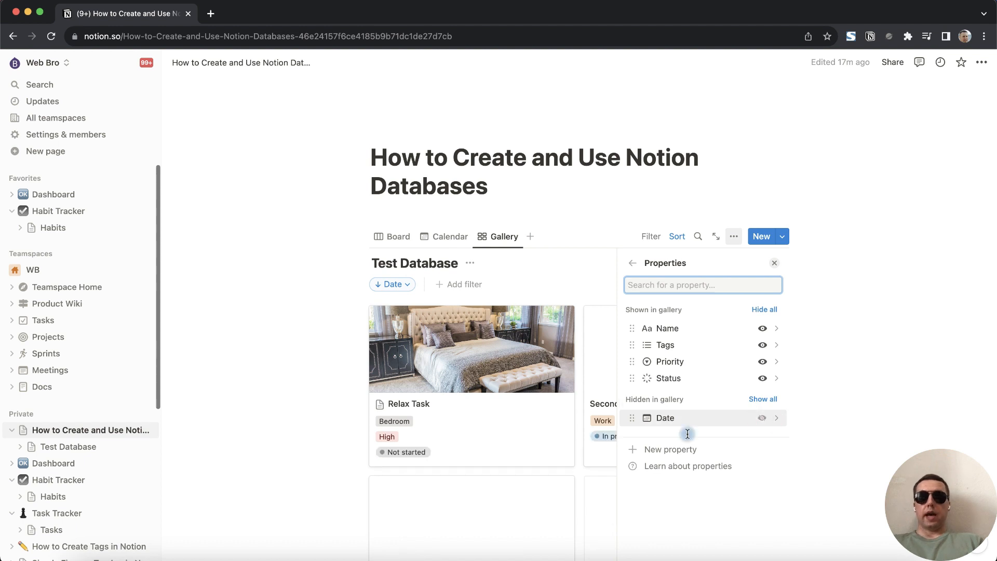
# - Add a Created time property and a Last edited time property to Test Database from the Gallery view's property options
pyautogui.click(662, 449)
pyautogui.scroll(-5, 659, 441)
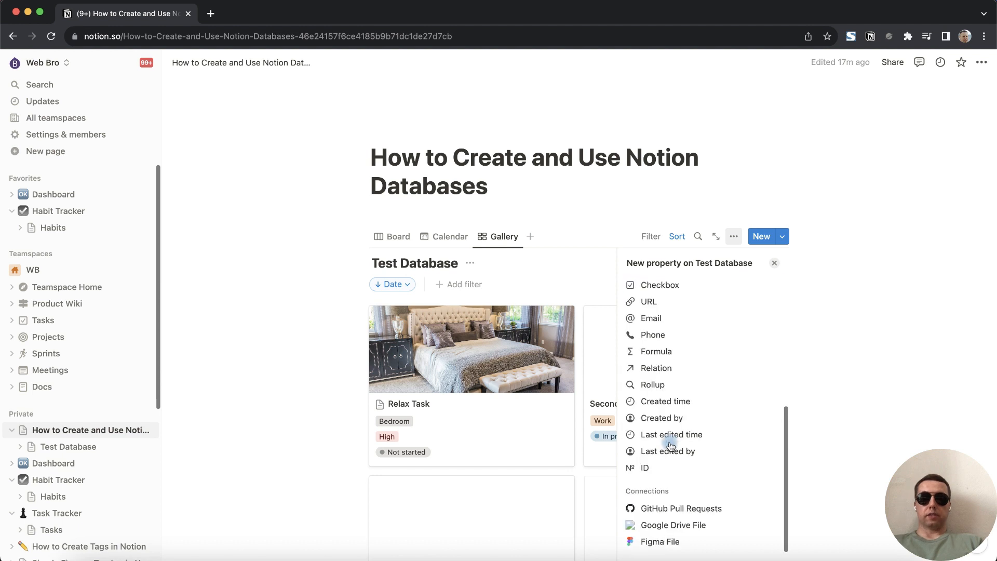
pyautogui.click(664, 401)
pyautogui.click(633, 263)
pyautogui.scroll(-5, 670, 443)
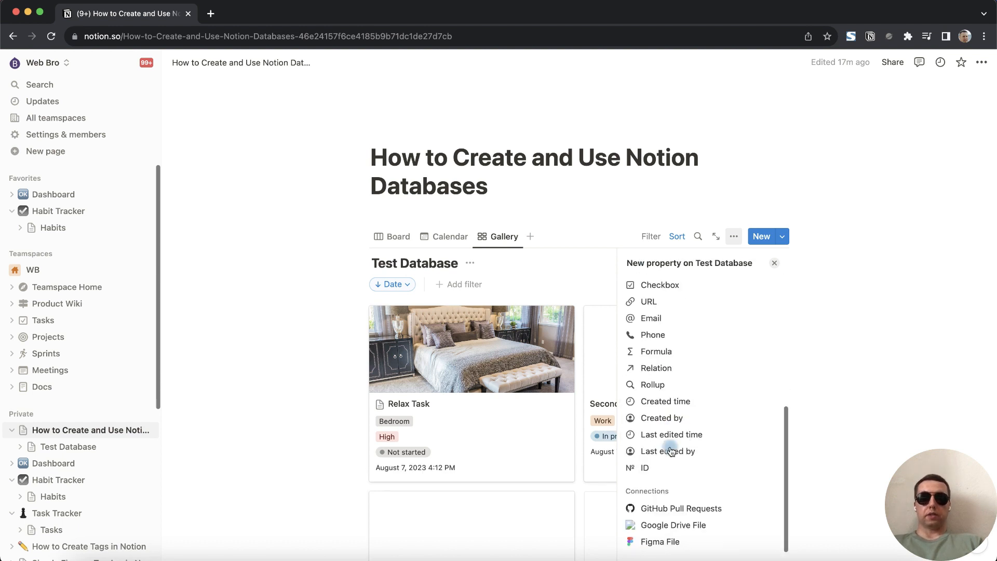
pyautogui.click(668, 440)
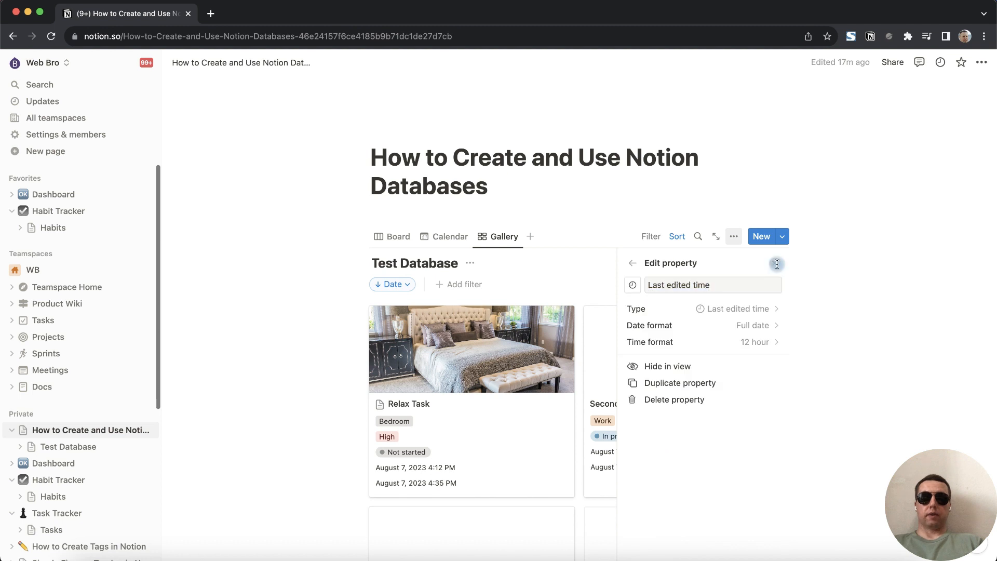
pyautogui.click(324, 396)
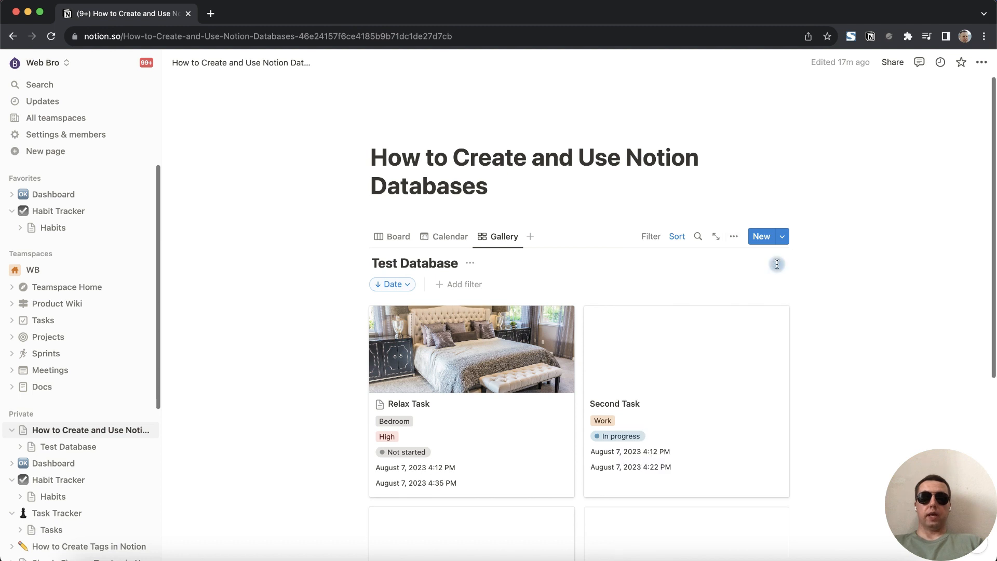
# - Add ascending sorts by Created time and Last edited time to the Gallery view
pyautogui.click(406, 283)
pyautogui.click(344, 335)
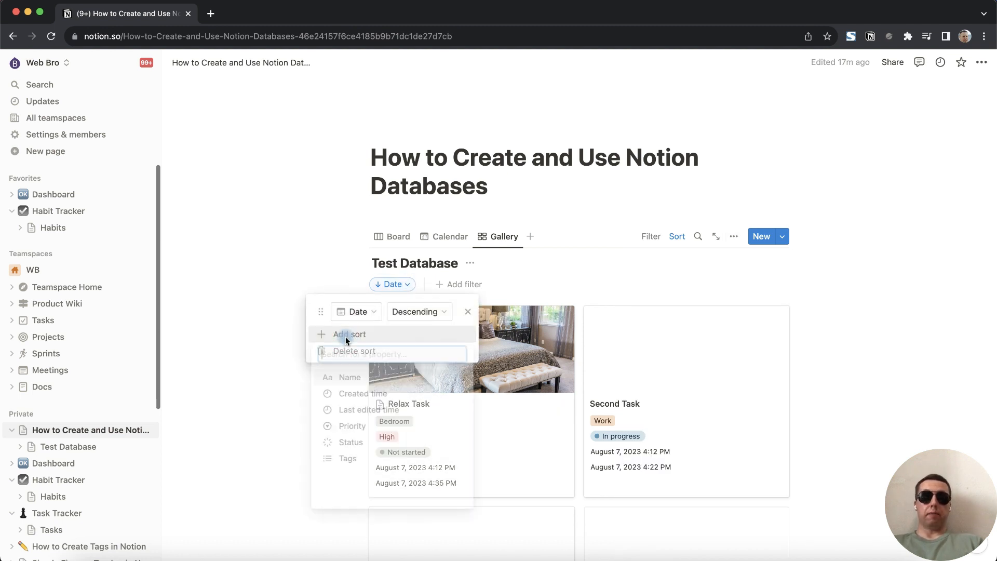
pyautogui.click(362, 395)
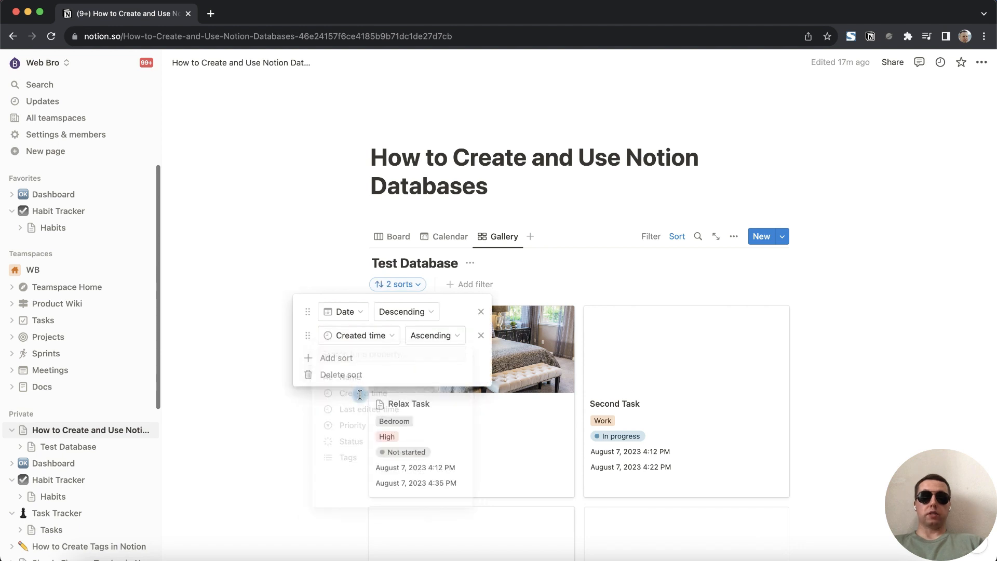
pyautogui.click(332, 358)
pyautogui.click(356, 418)
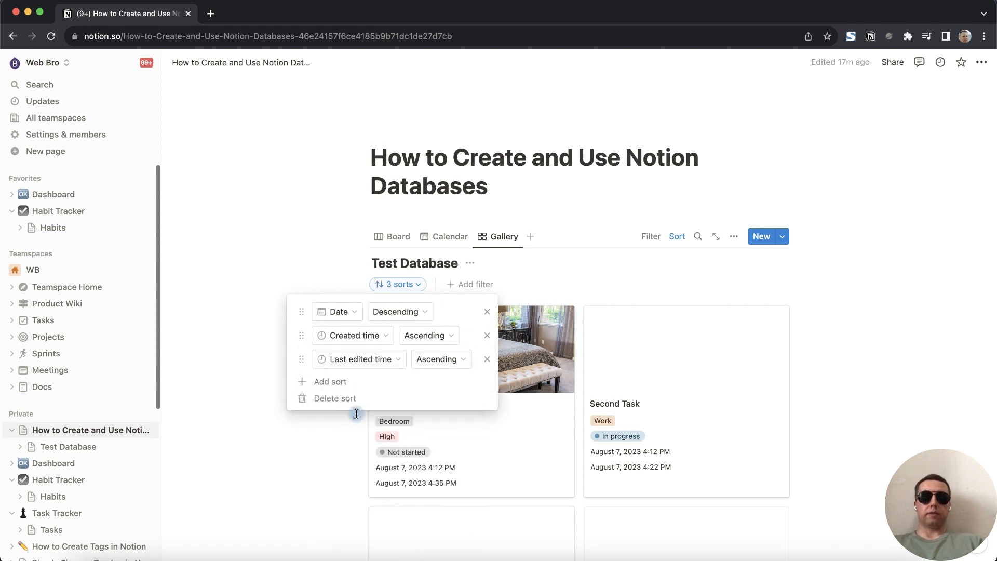
# - Reorder the Gallery view's sorts so Last edited time comes first, followed by Created time and Date
pyautogui.moveTo(301, 335); pyautogui.dragTo(301, 311)
pyautogui.moveTo(301, 359); pyautogui.dragTo(300, 308)
pyautogui.click(236, 364)
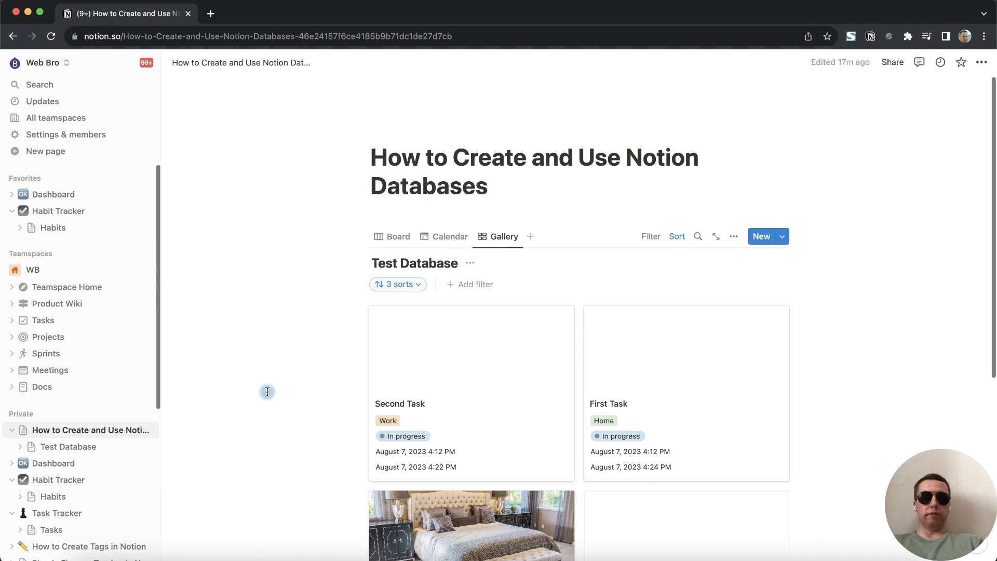
# - Insert a table view block on the Dashboard page below its title and link it to Test Database
pyautogui.click(55, 196)
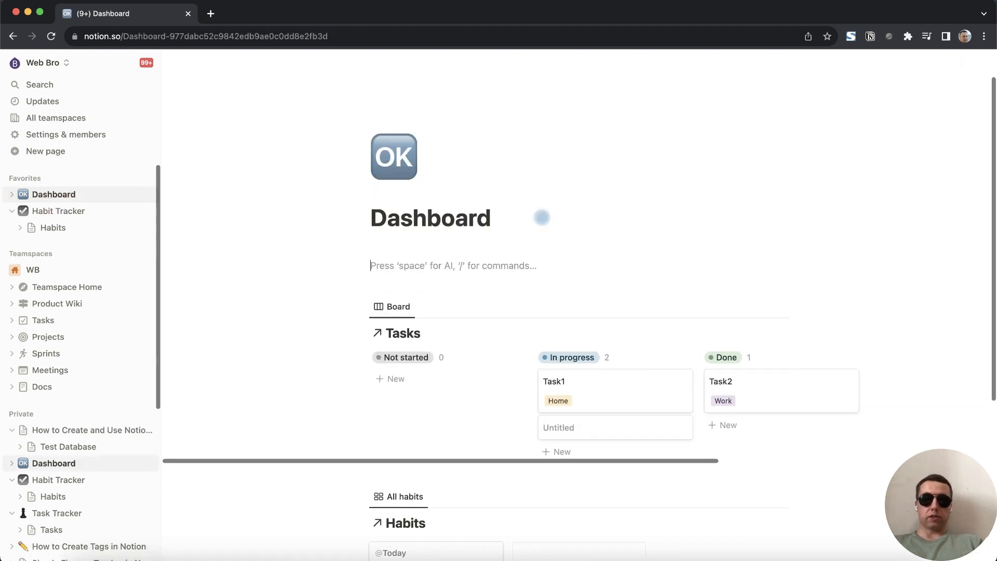
pyautogui.write('/')
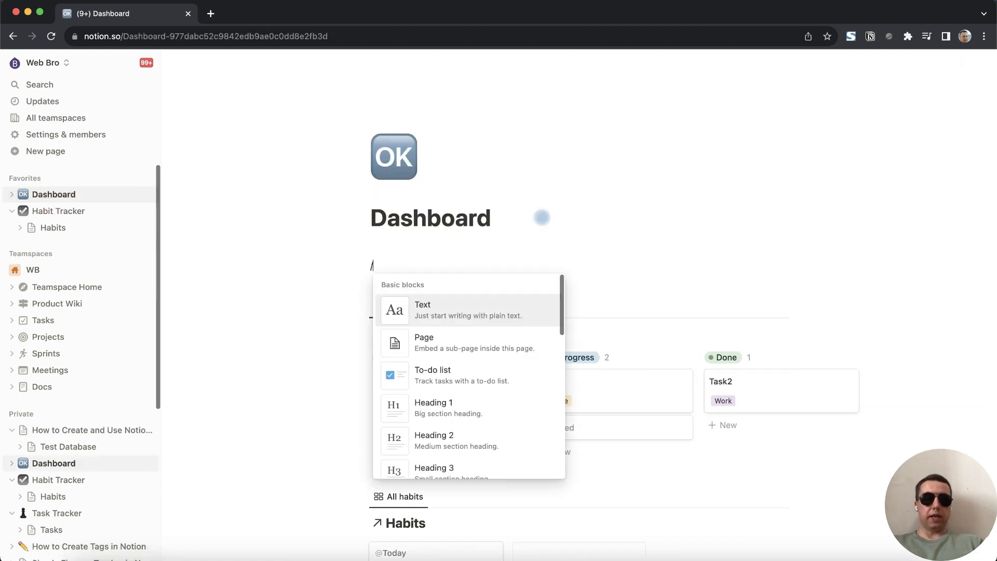
pyautogui.write('data')
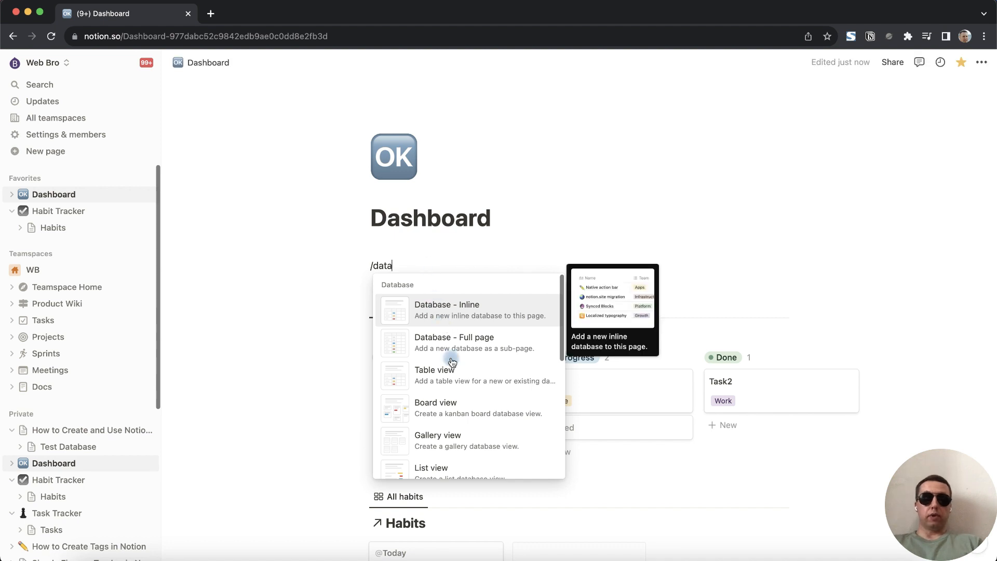
pyautogui.click(447, 376)
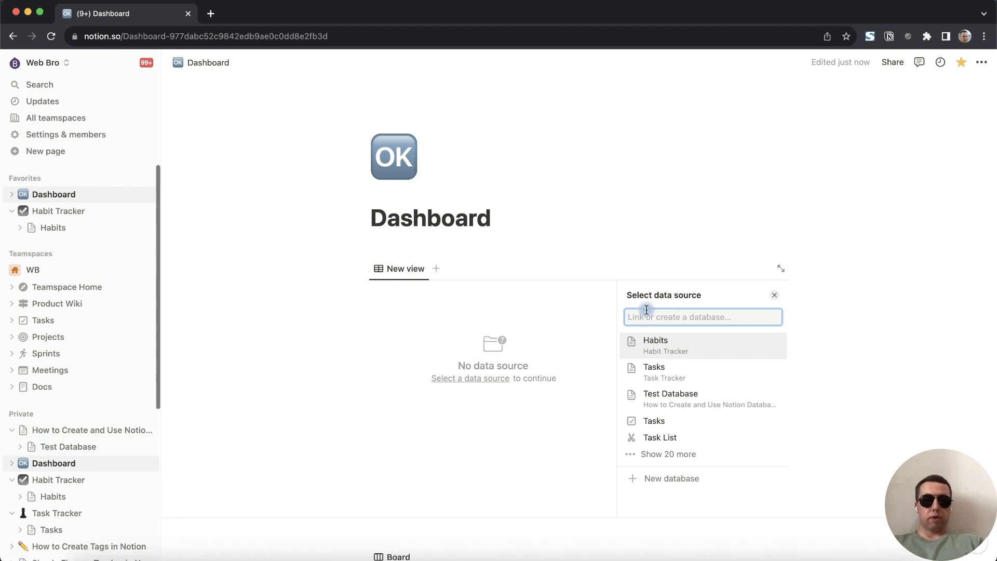
pyautogui.write('test')
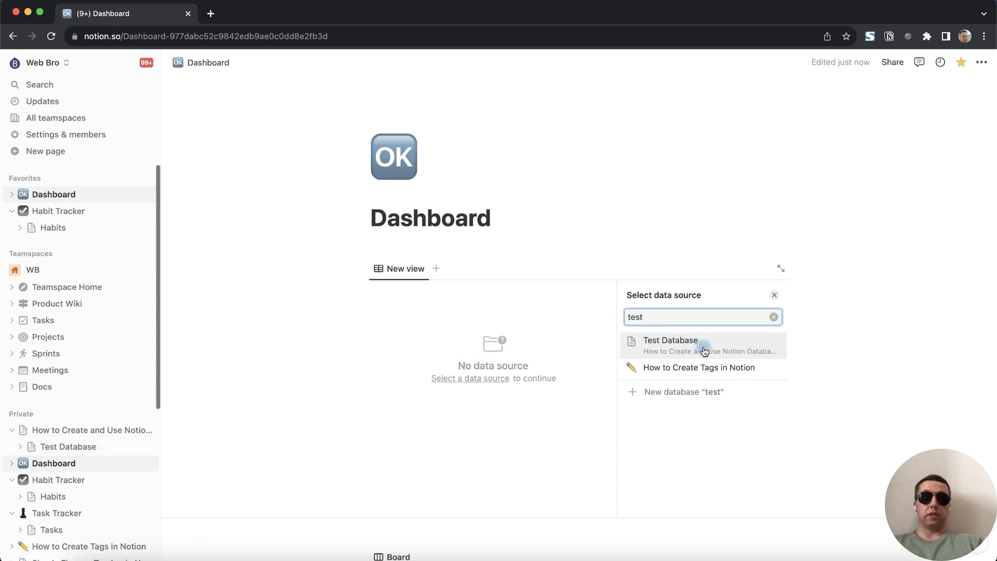
pyautogui.click(694, 345)
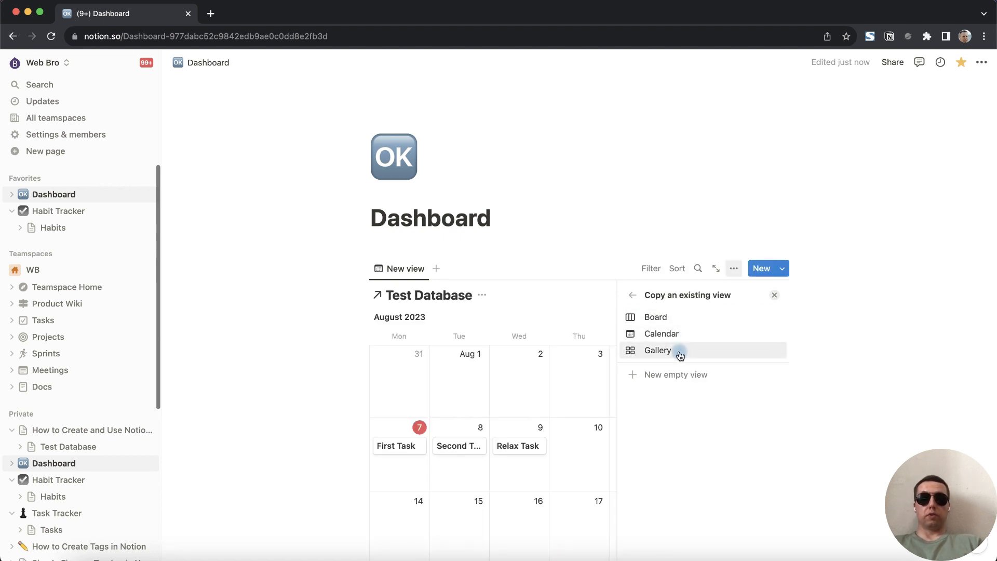
# - Preview a copy of the Gallery view, but set up the linked Test Database as a new empty view with Table layout
pyautogui.click(659, 350)
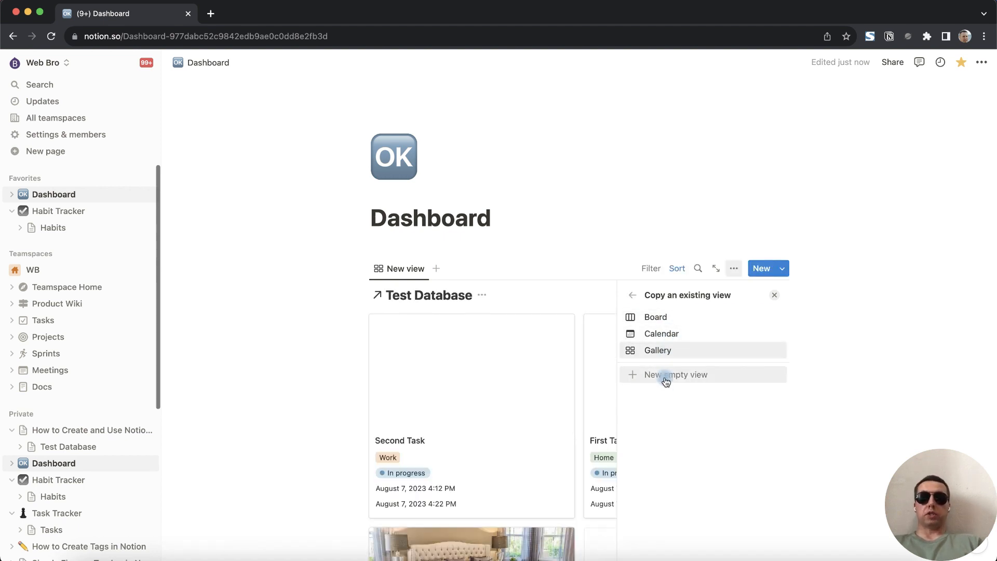
pyautogui.click(666, 382)
pyautogui.click(649, 353)
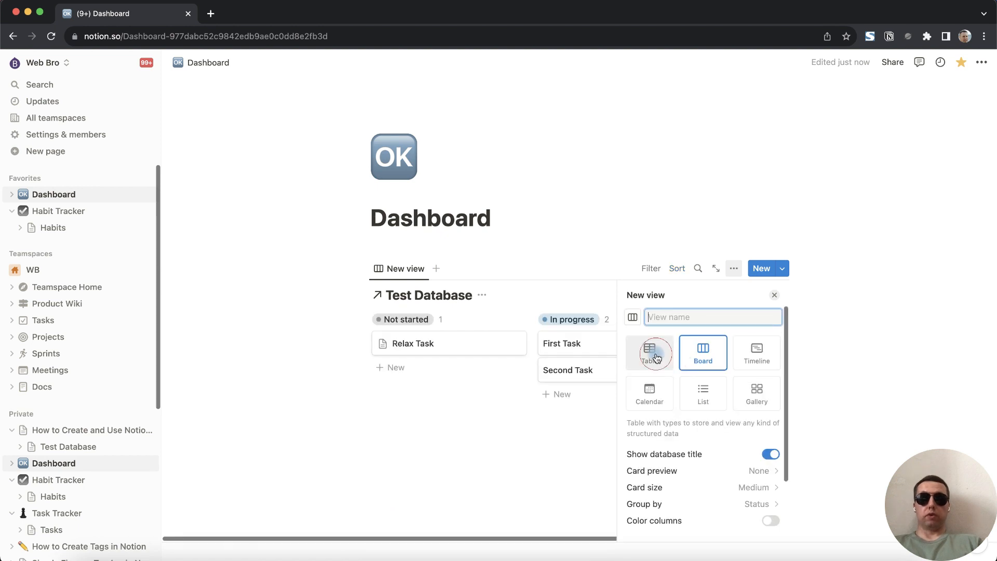
pyautogui.click(776, 295)
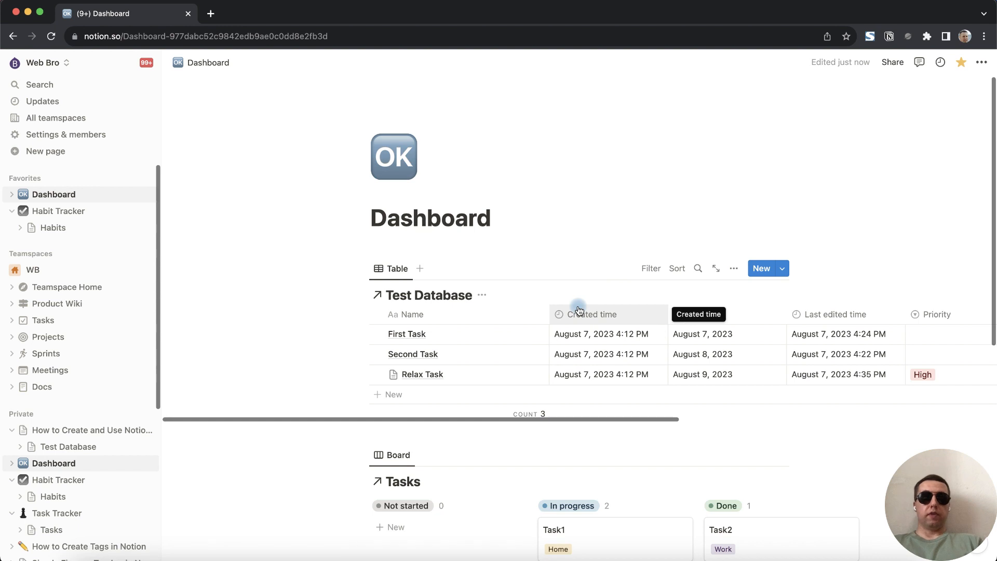
# - Hide the Created time and Last edited time columns in the linked Test Database table and move Status directly after Name
pyautogui.click(607, 321)
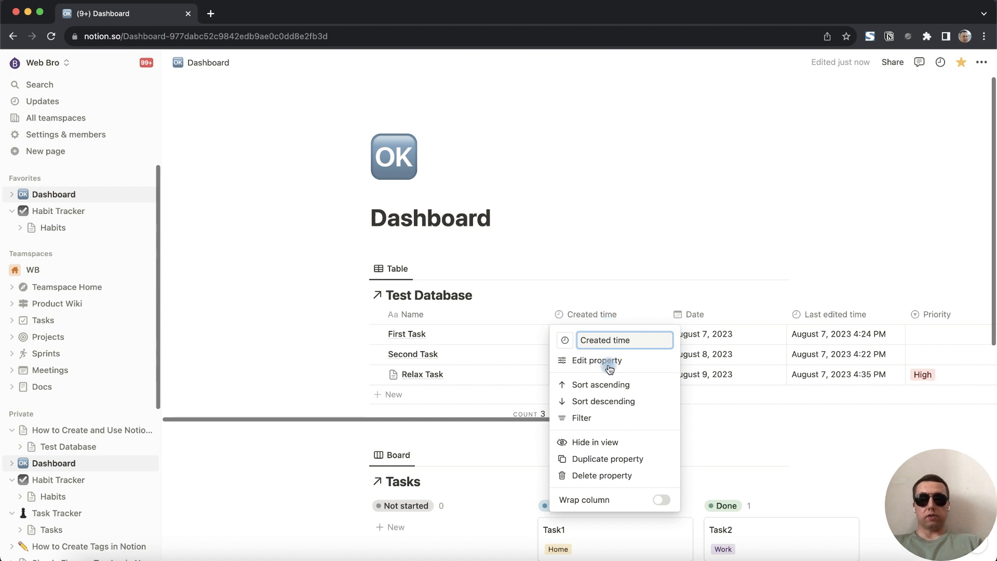
pyautogui.click(606, 442)
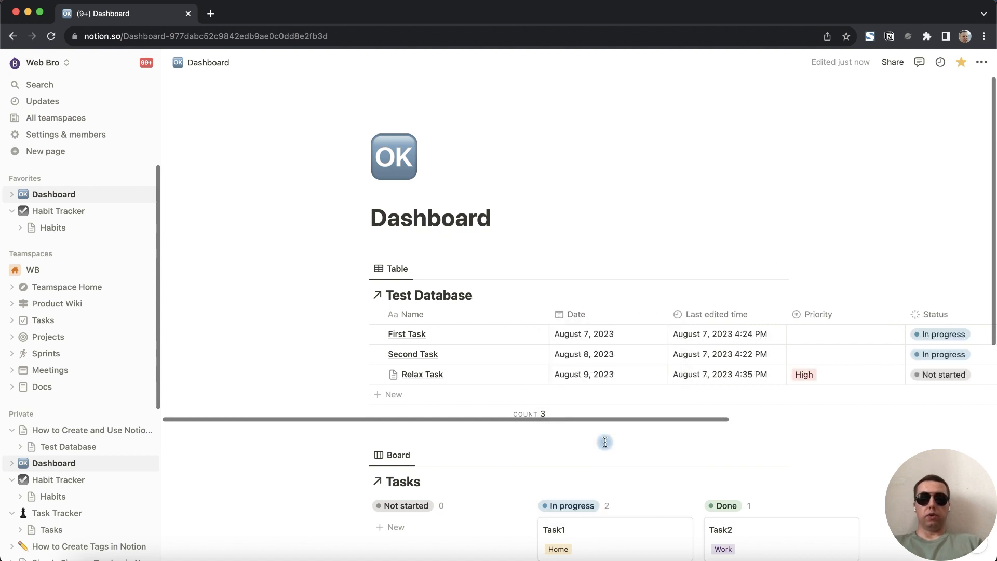
pyautogui.click(718, 314)
pyautogui.click(714, 442)
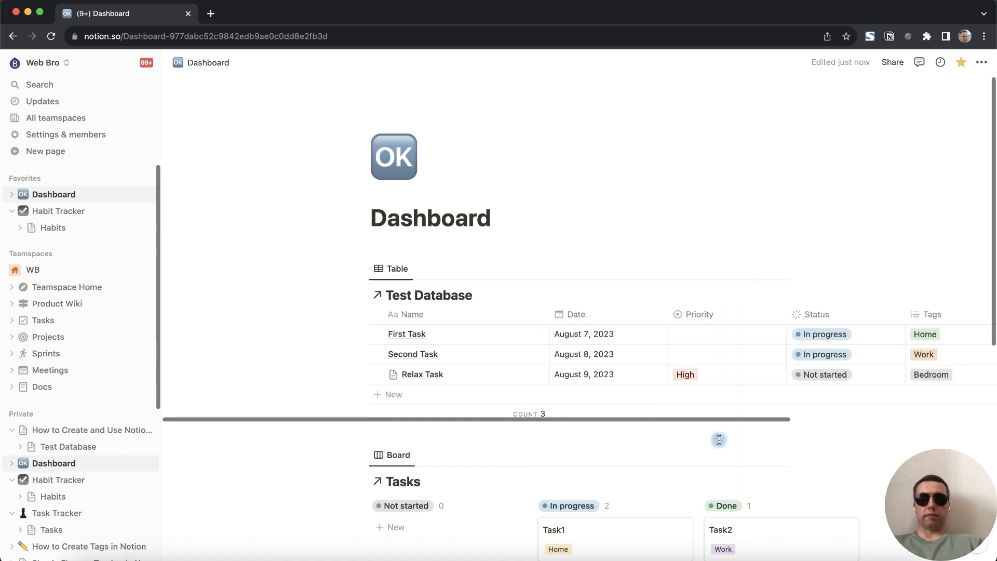
pyautogui.moveTo(831, 314); pyautogui.dragTo(585, 315)
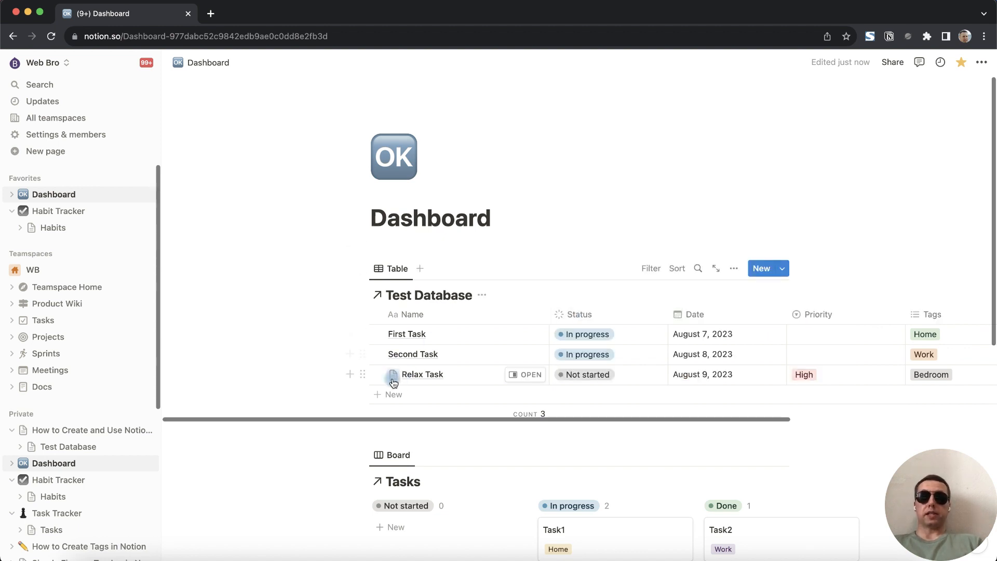
# - Open the Relax Task page from the linked table, review its properties and content, and close it
pyautogui.click(524, 375)
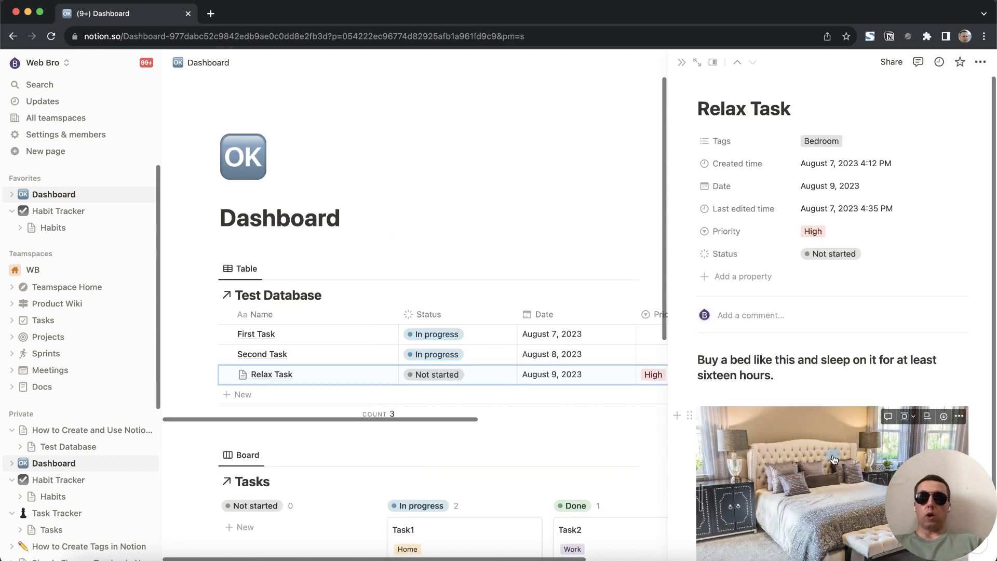
pyautogui.scroll(-3, 833, 459)
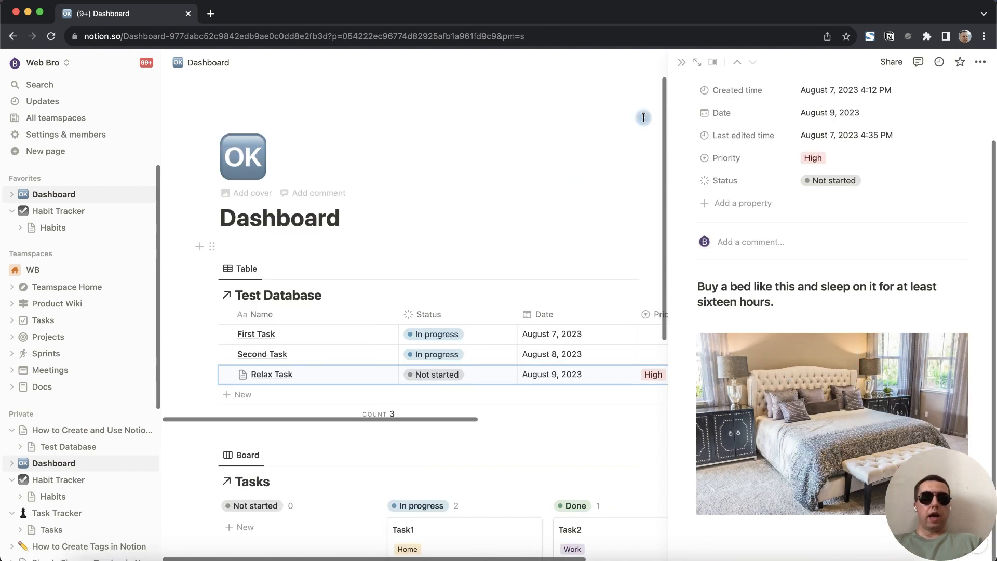
pyautogui.click(680, 63)
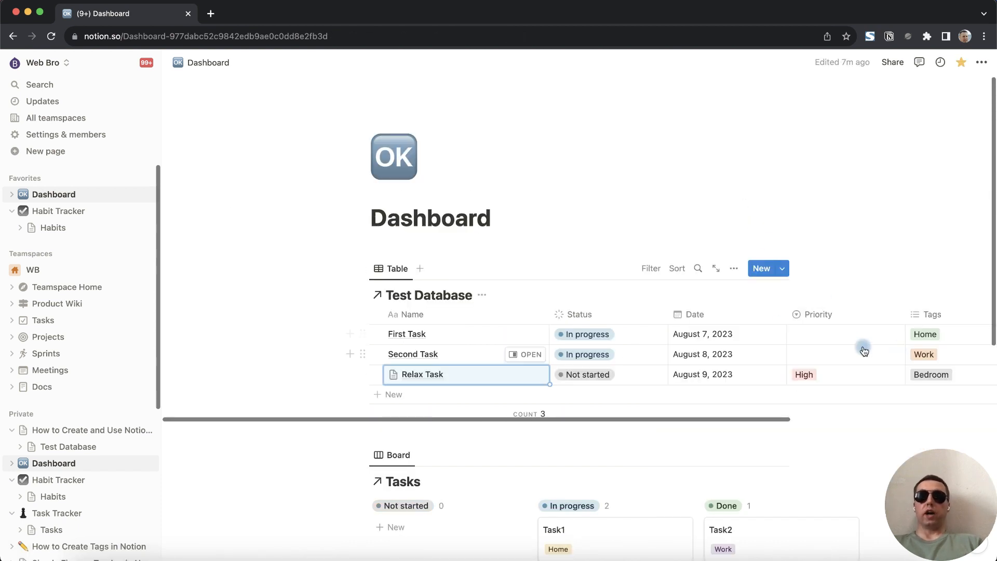
# - Filter the linked Test Database table on the Dashboard to tasks whose Priority is High
pyautogui.click(650, 269)
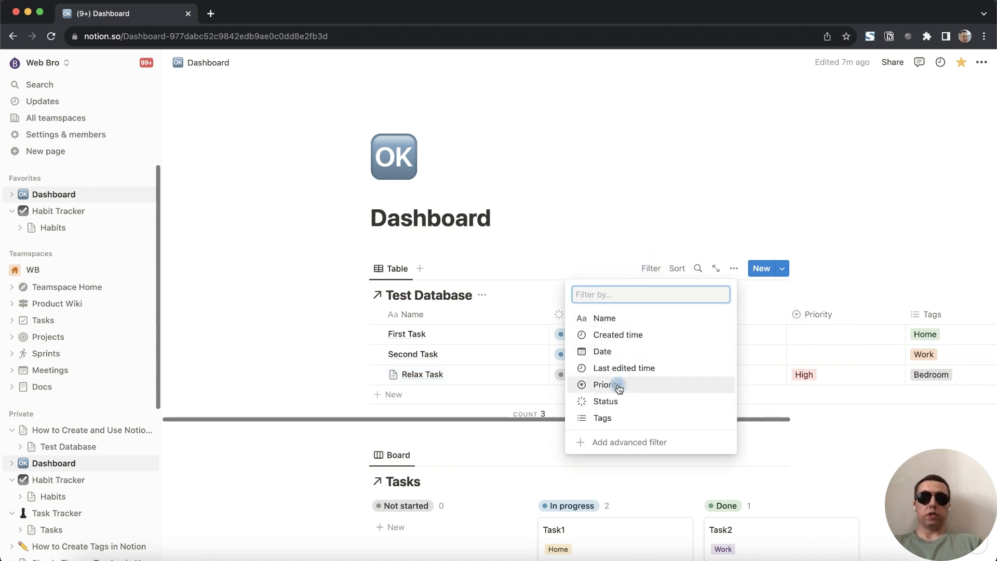
pyautogui.click(618, 385)
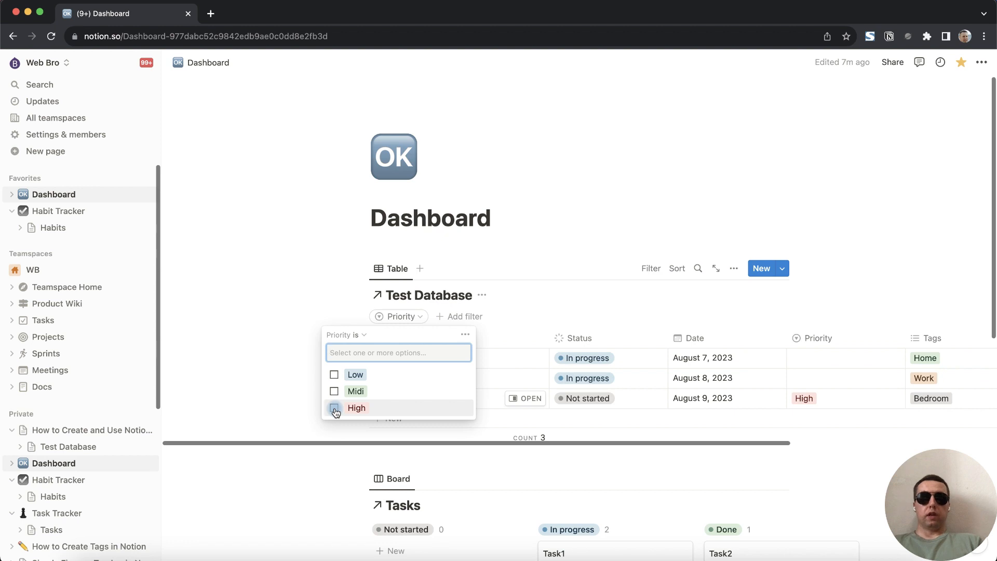
pyautogui.click(335, 408)
pyautogui.click(272, 349)
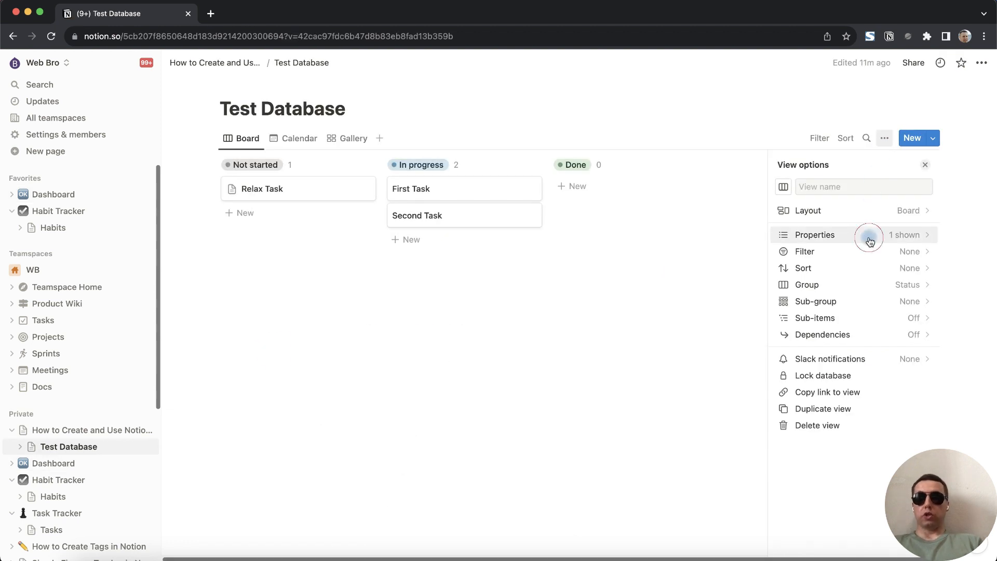
# - Show the Created time, Date, Last edited time and Priority properties on the cards of Test Database's Board view
pyautogui.click(868, 235)
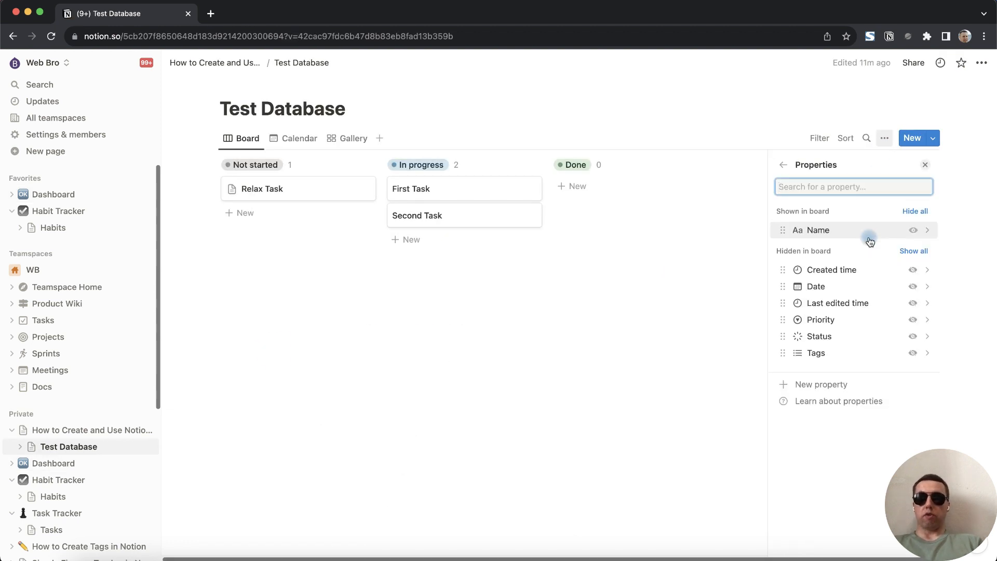
pyautogui.click(913, 269)
pyautogui.click(913, 286)
pyautogui.click(913, 303)
pyautogui.click(913, 319)
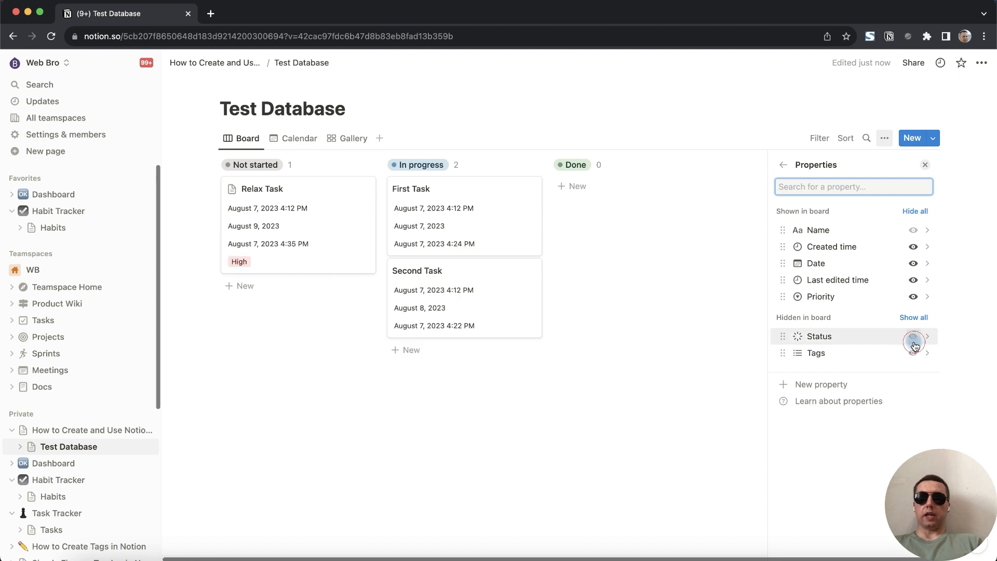